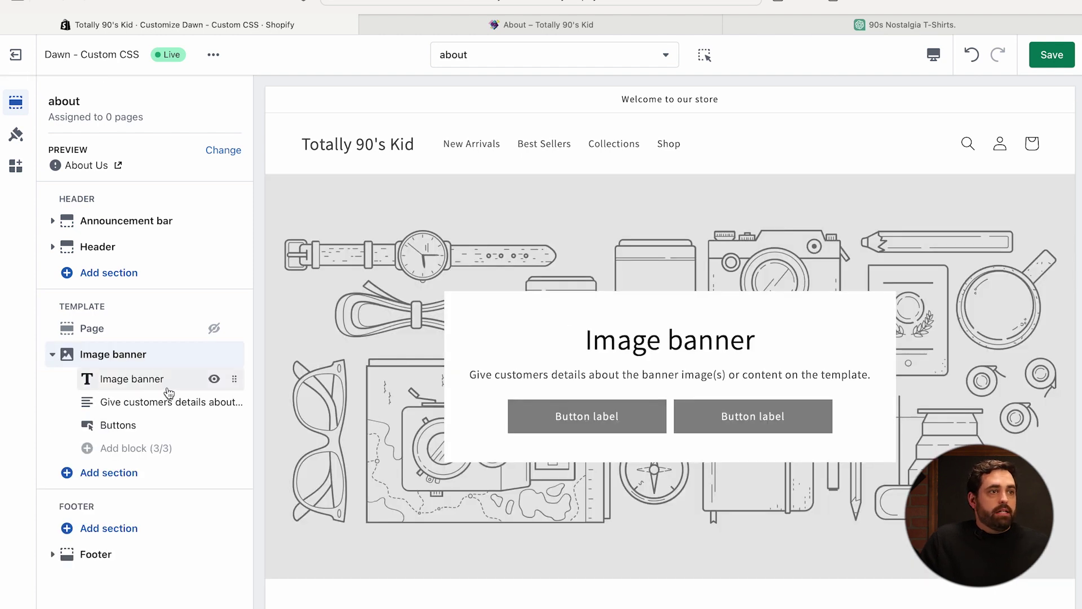
Set the image banner's first image to the nostalgia-L file
{"action": "left_click", "coordinate": [129, 360]}
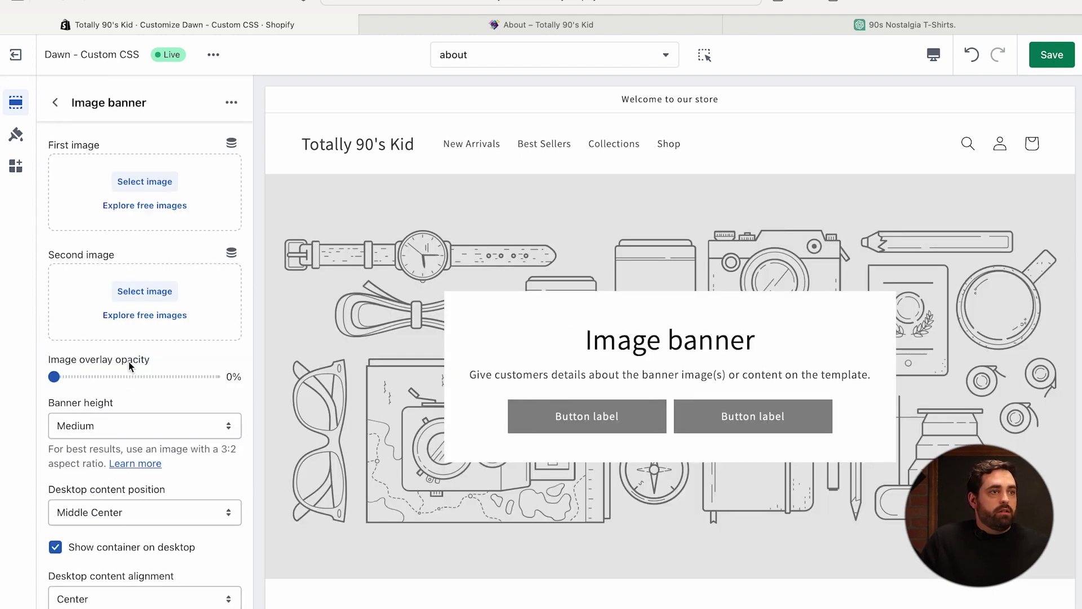
{"action": "left_click", "coordinate": [125, 184]}
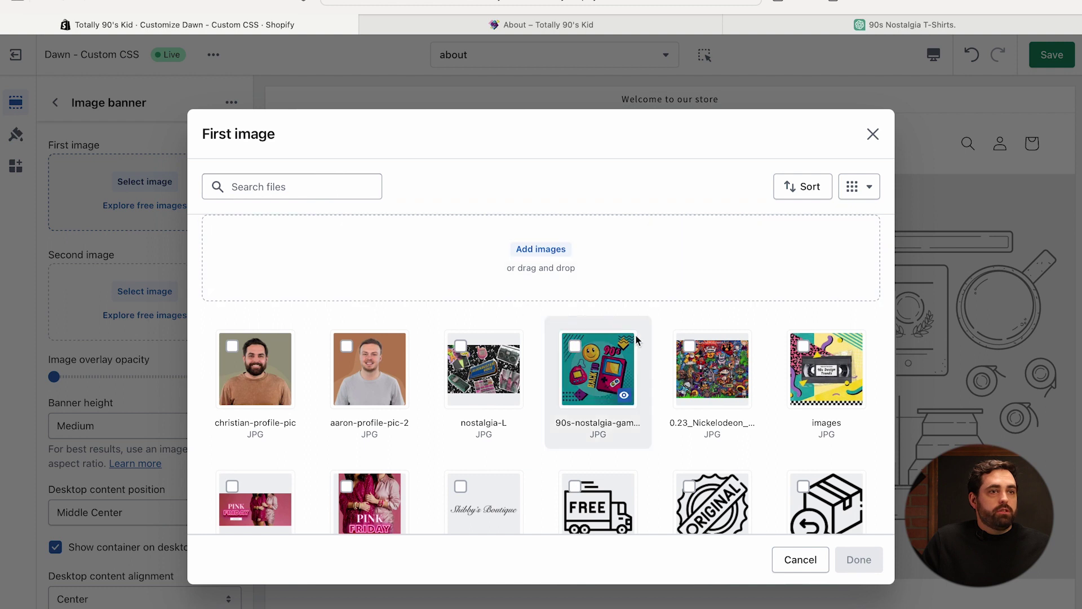
{"action": "left_click", "coordinate": [486, 369]}
{"action": "left_click", "coordinate": [857, 559]}
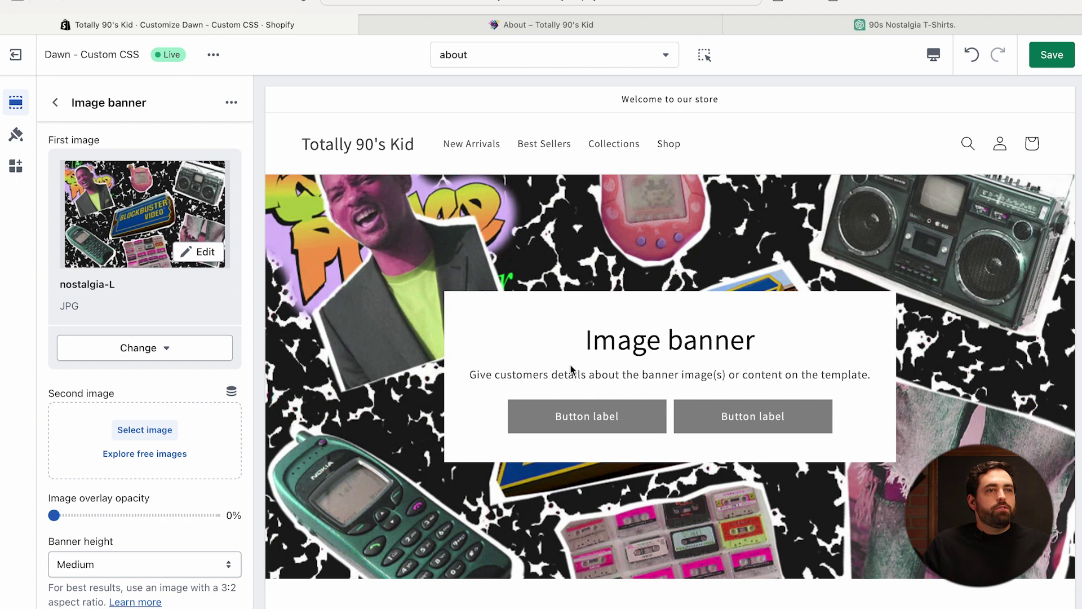
{"action": "left_click", "coordinate": [55, 102]}
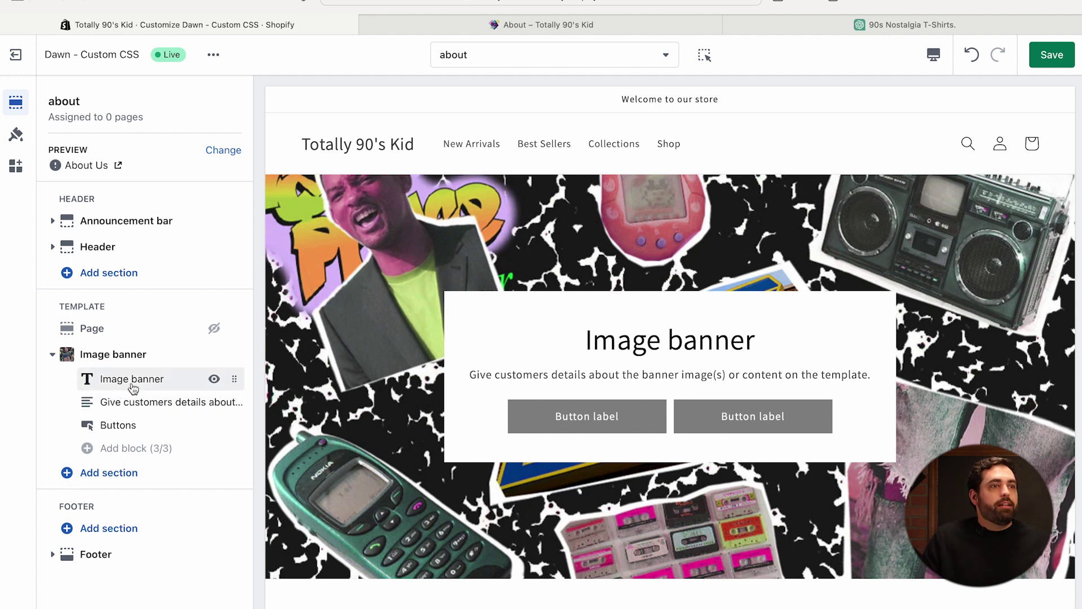
Change the image banner's heading text to "About Us"
{"action": "left_click", "coordinate": [152, 385]}
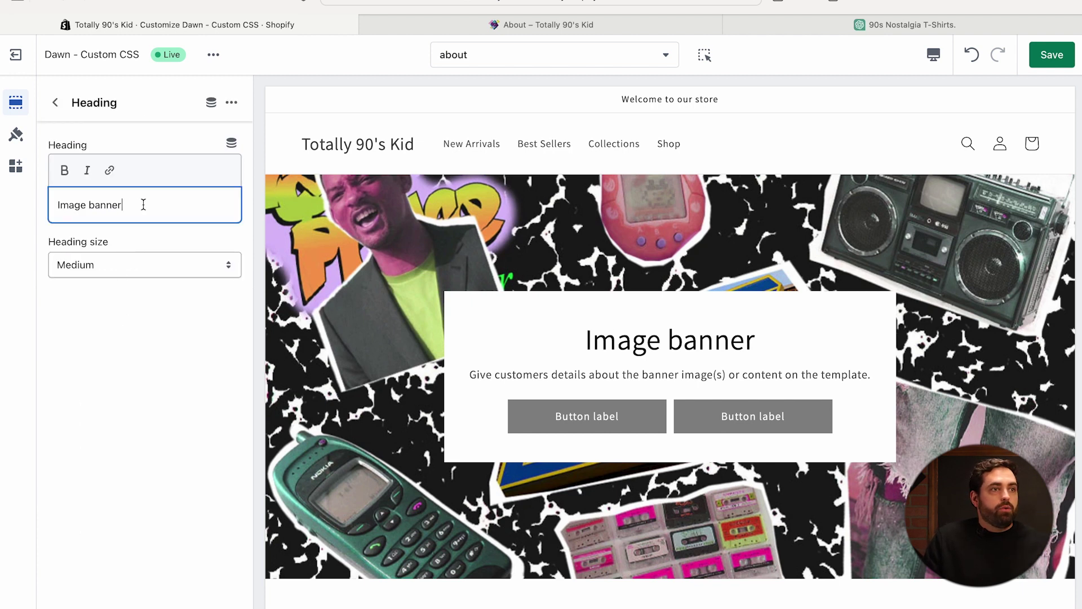
{"action": "type", "text": "Ab"}
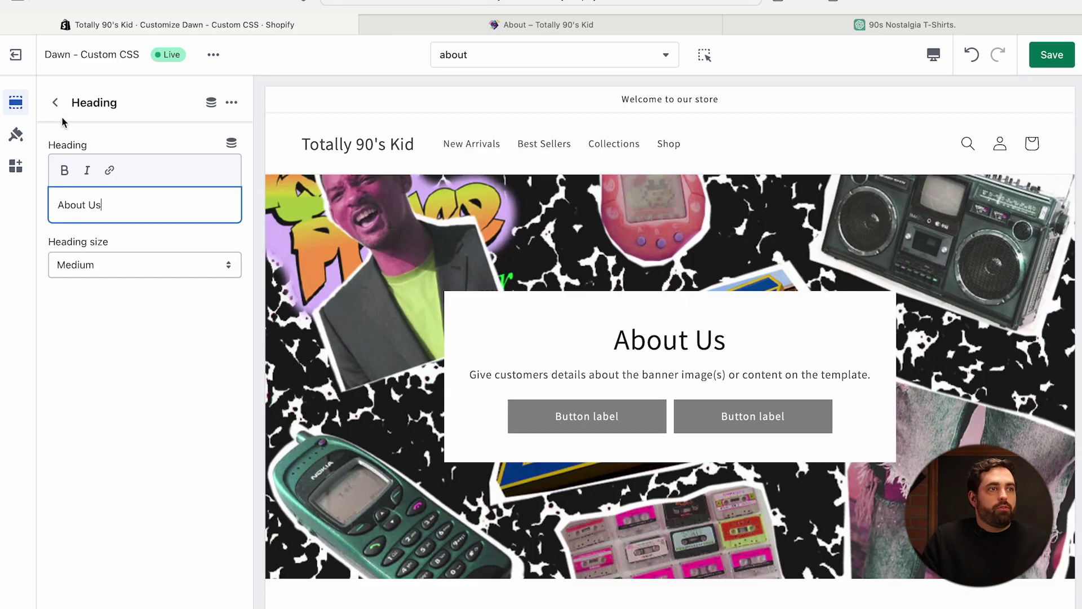
{"action": "left_click", "coordinate": [55, 102]}
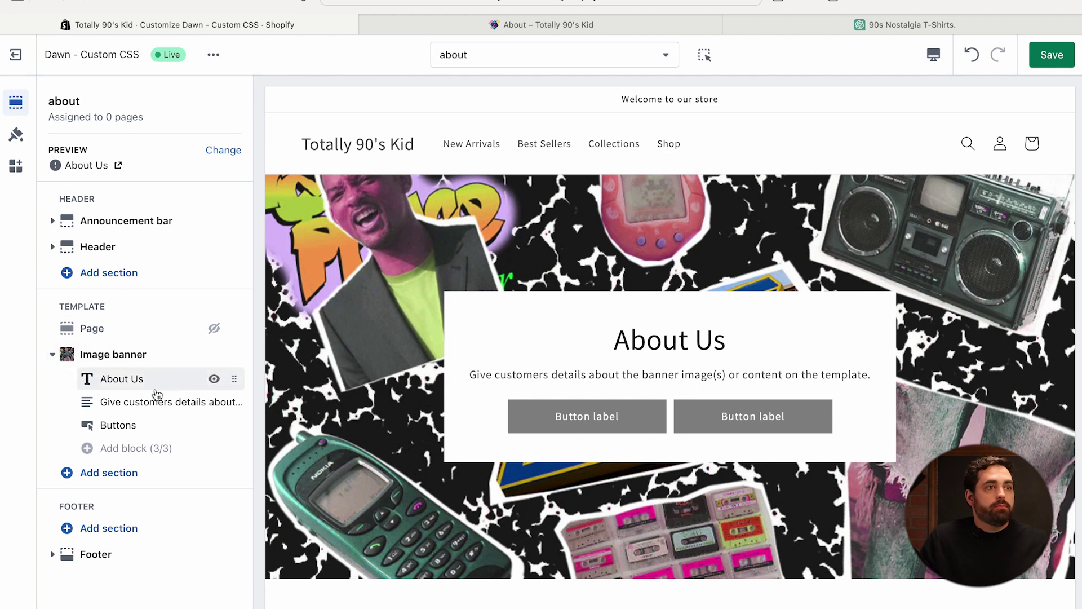
Remove the Buttons block from the image banner
{"action": "left_click", "coordinate": [129, 426]}
{"action": "left_click", "coordinate": [55, 102]}
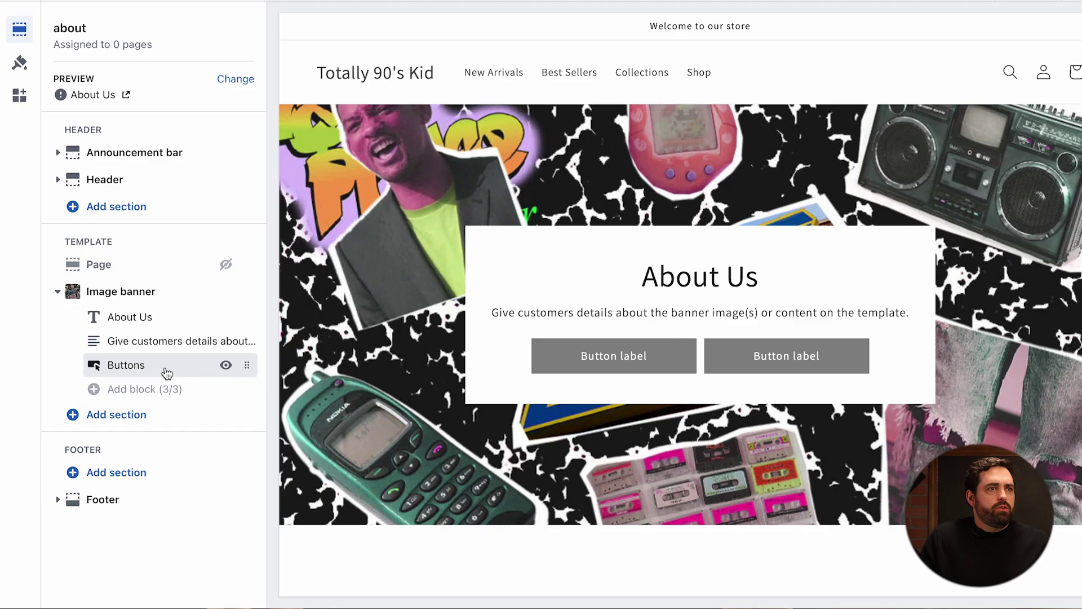
{"action": "left_click", "coordinate": [160, 427]}
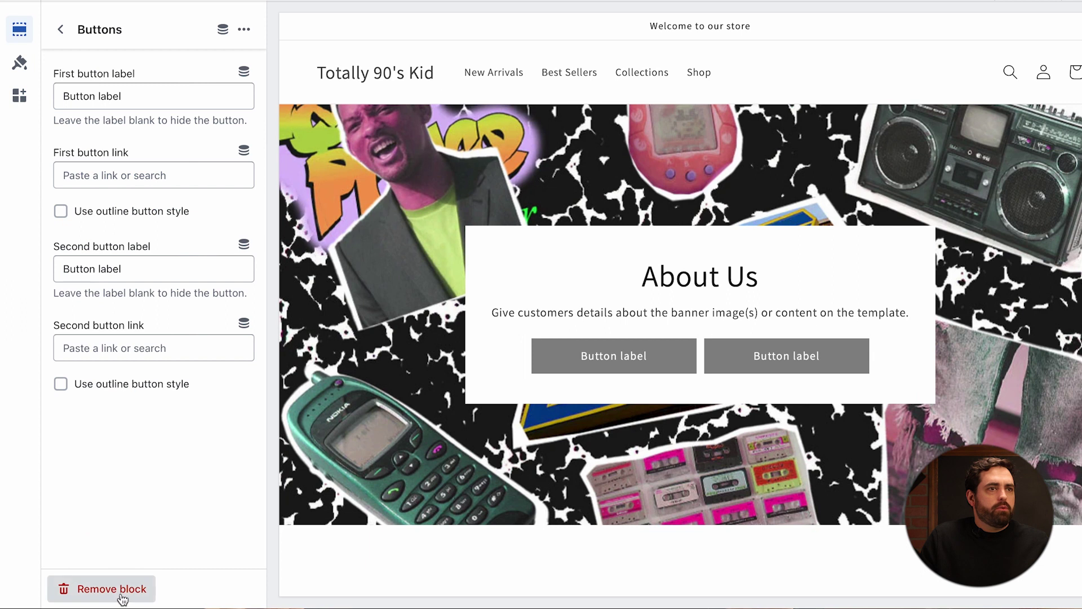
{"action": "left_click", "coordinate": [90, 589]}
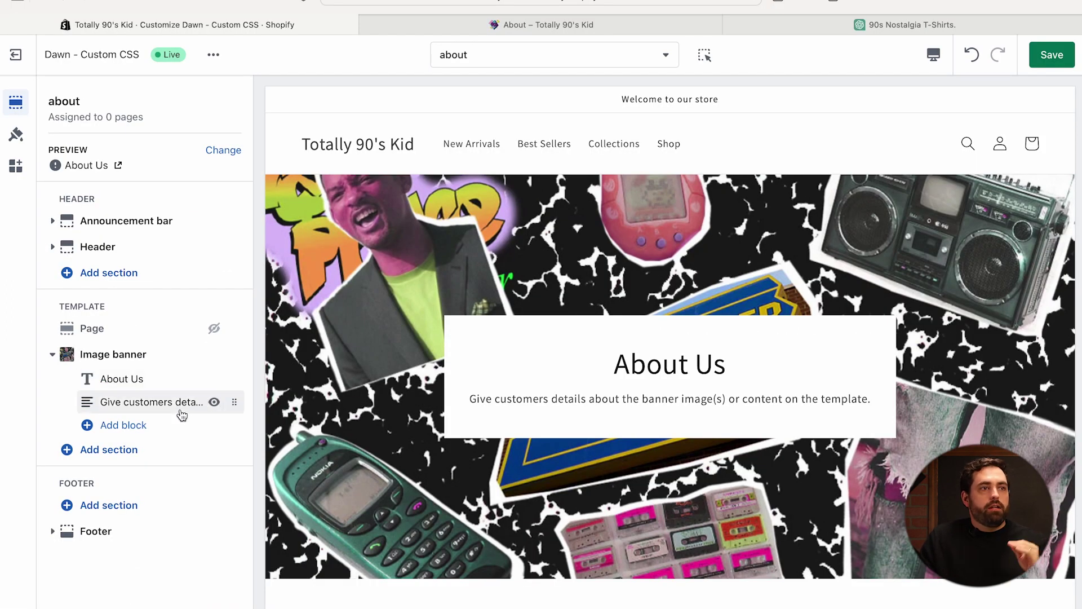
Add an Image with text section to the template below the image banner
{"action": "left_click", "coordinate": [53, 354]}
{"action": "scroll", "coordinate": [494, 340], "scroll_direction": "down", "scroll_amount": 3}
{"action": "scroll", "coordinate": [494, 339], "scroll_direction": "up", "scroll_amount": 3}
{"action": "left_click", "coordinate": [109, 380]}
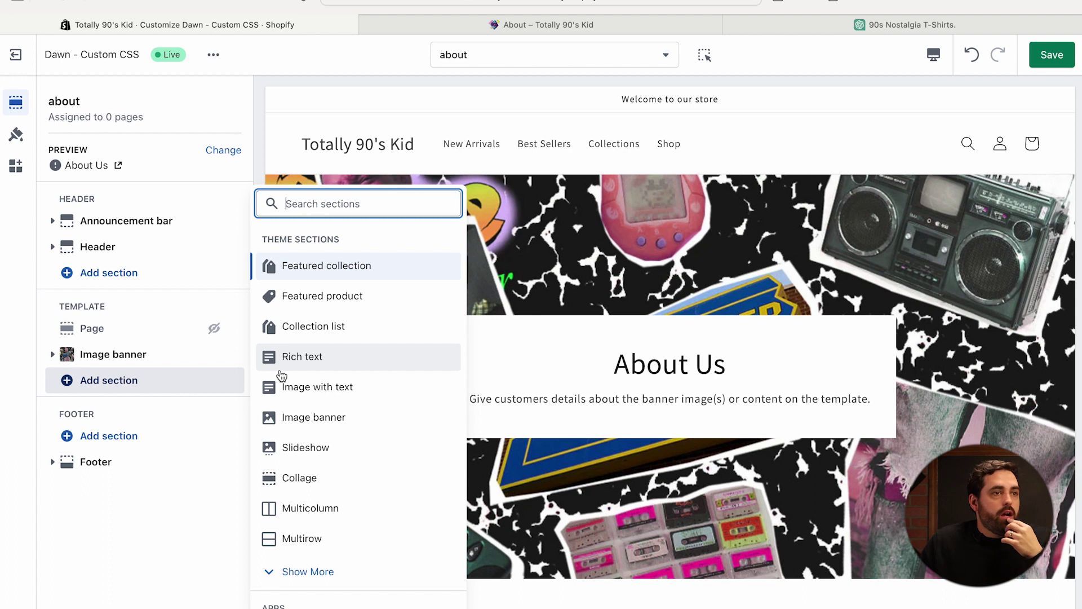
{"action": "left_click", "coordinate": [329, 395]}
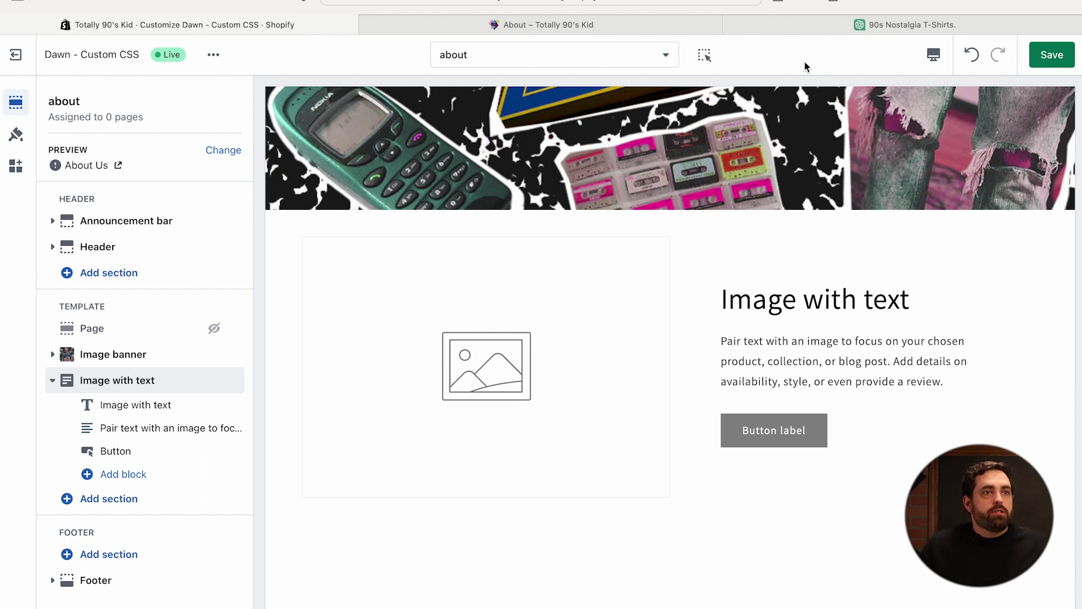
Switch to the ChatGPT conversation and copy the paragraph beginning "At Totally 90's Kid, we believe that fashion should be fun"
{"action": "left_click", "coordinate": [828, 28]}
{"action": "scroll", "coordinate": [589, 328], "scroll_direction": "up", "scroll_amount": 10}
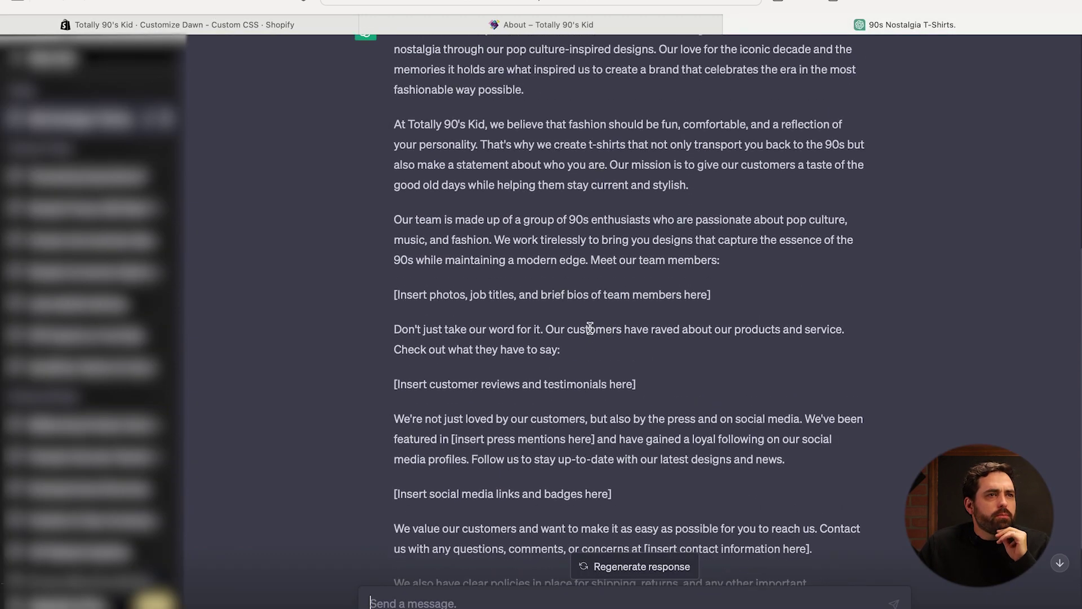
{"action": "scroll", "coordinate": [589, 328], "scroll_direction": "down", "scroll_amount": 2}
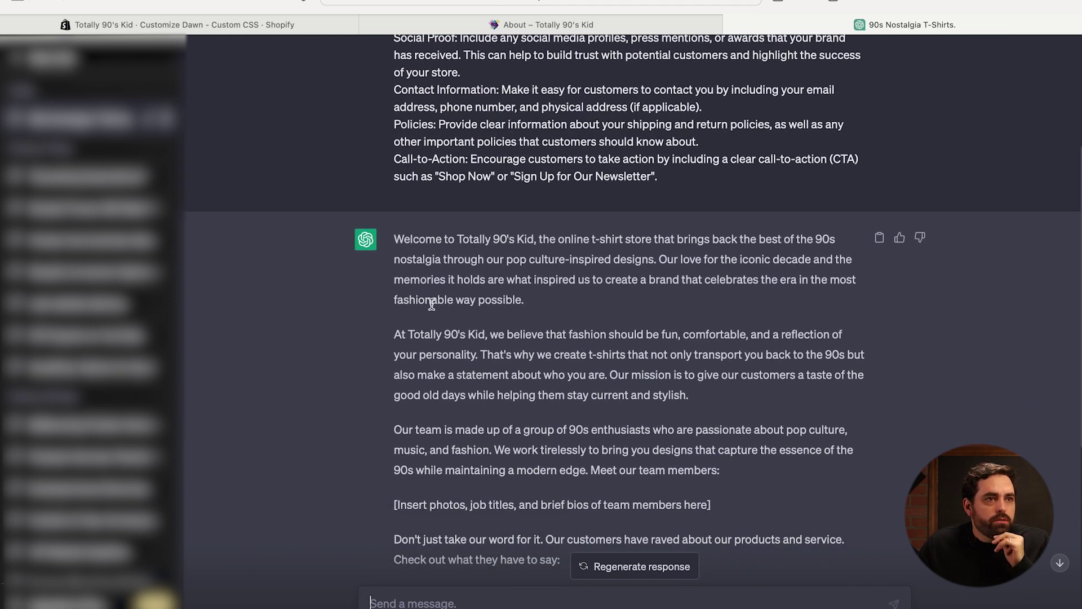
{"action": "left_click_drag", "start_coordinate": [394, 334], "coordinate": [687, 385]}
{"action": "key", "text": "super+c"}
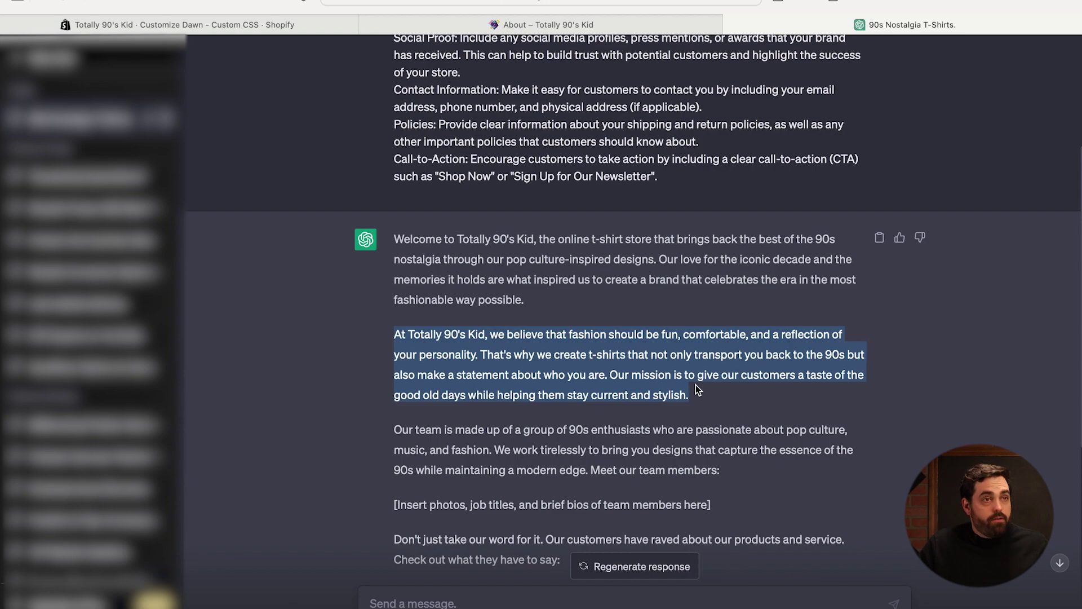
Return to the Shopify theme editor and replace the Image with text section's body text with the copied mission paragraph
{"action": "key", "text": "super+1"}
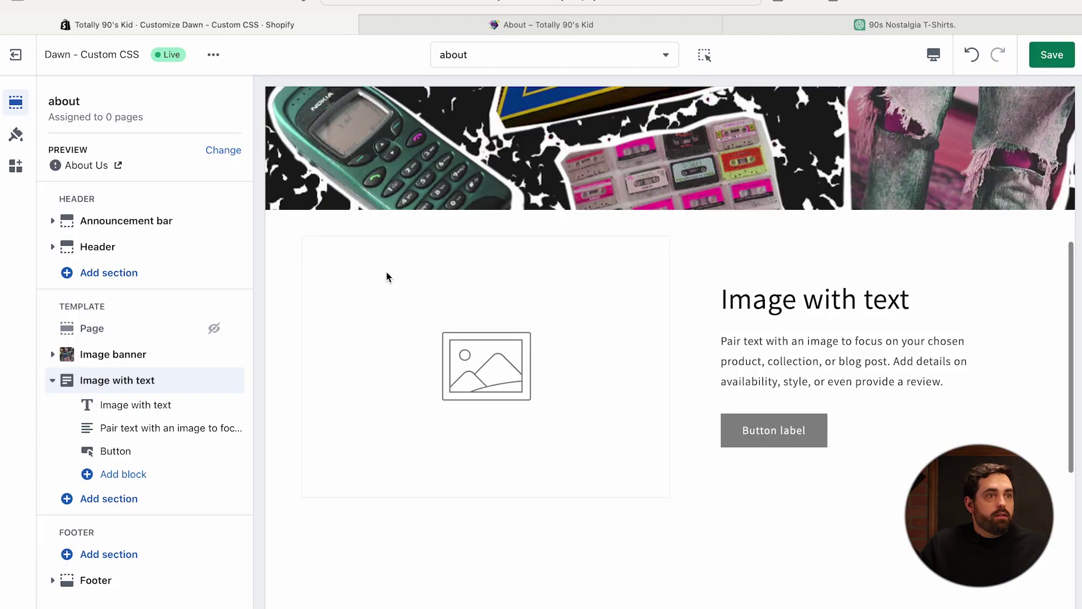
{"action": "left_click", "coordinate": [153, 434]}
{"action": "triple_click", "coordinate": [116, 245]}
{"action": "key", "text": "super+v"}
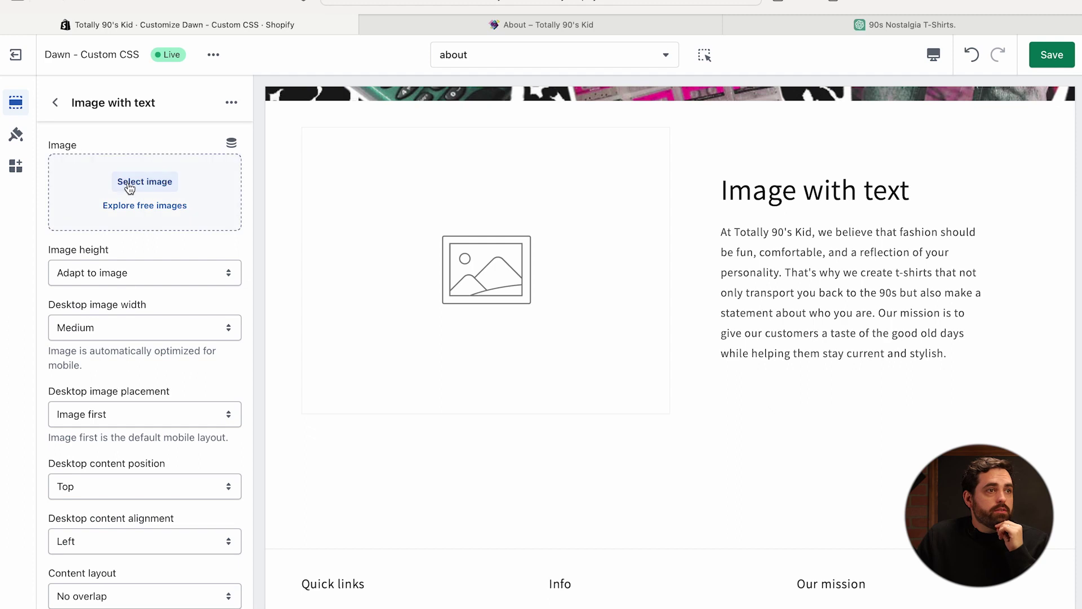
Set the Image with text section's image to the 90s-nostalgia-games-vector file
{"action": "left_click", "coordinate": [130, 183]}
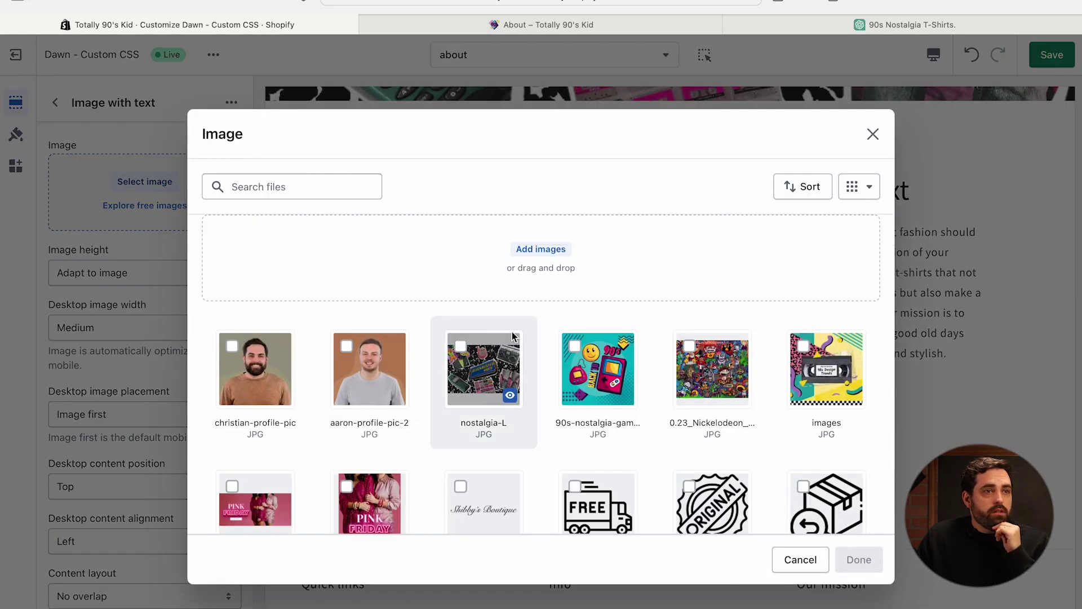
{"action": "left_click", "coordinate": [583, 375]}
{"action": "left_click", "coordinate": [854, 559]}
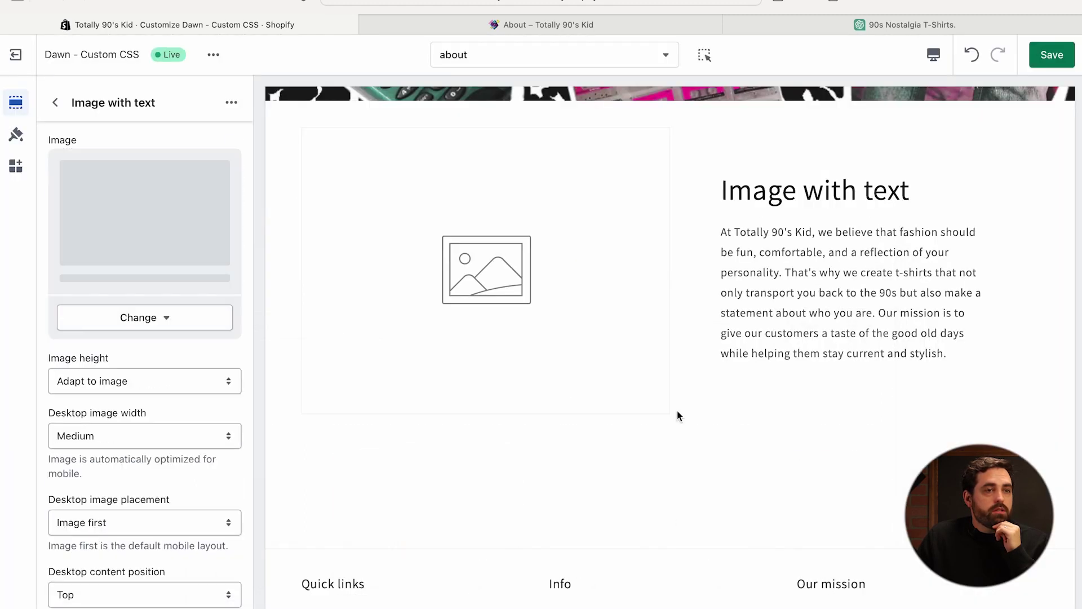
Set the Multicolumn section's heading to "Our Team"
{"action": "scroll", "coordinate": [683, 410], "scroll_direction": "up", "scroll_amount": 6}
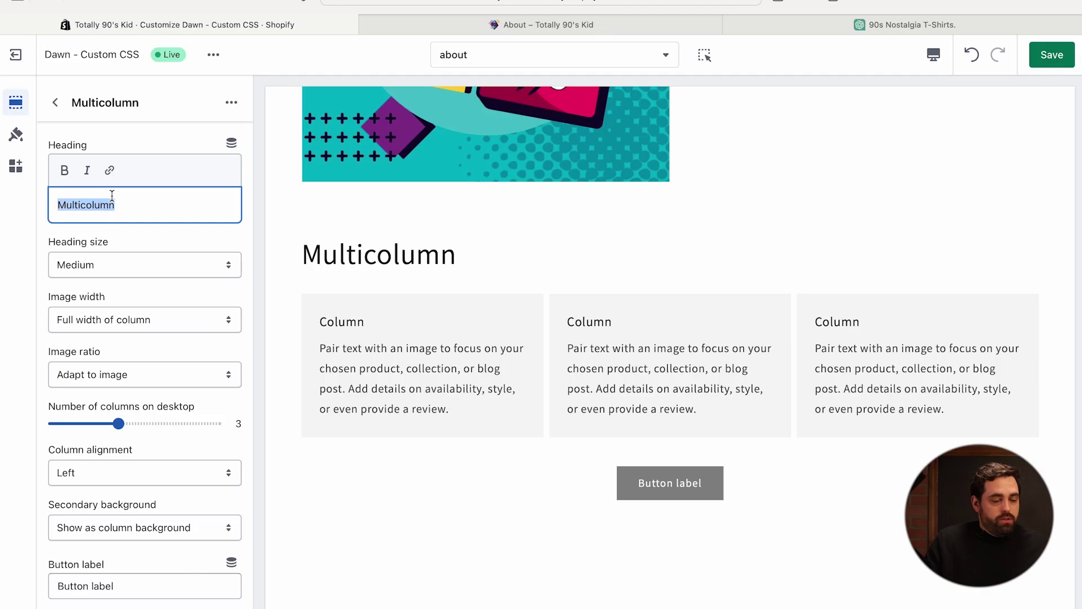
{"action": "type", "text": "Out"}
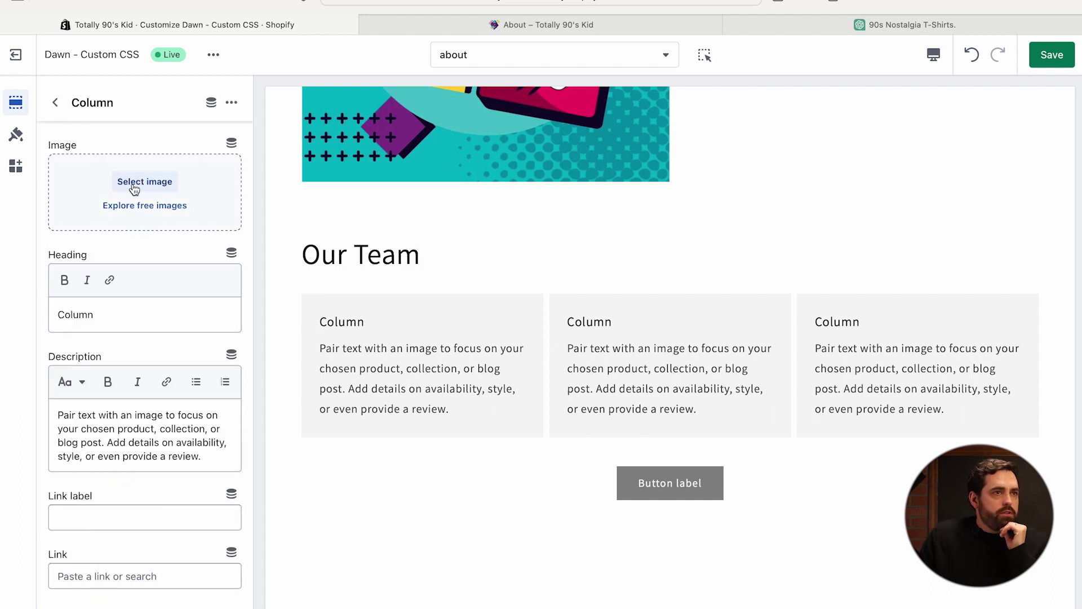
Give the first team column the bearded man's profile photo and set its heading to the team member's first name
{"action": "left_click", "coordinate": [134, 189]}
{"action": "left_click", "coordinate": [254, 368]}
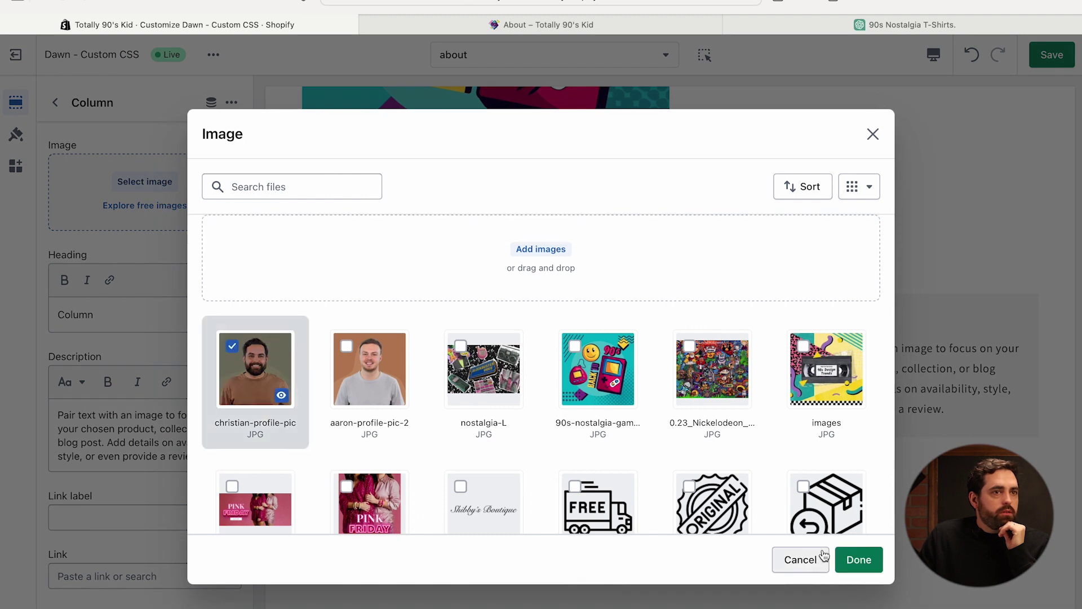
{"action": "left_click", "coordinate": [859, 559]}
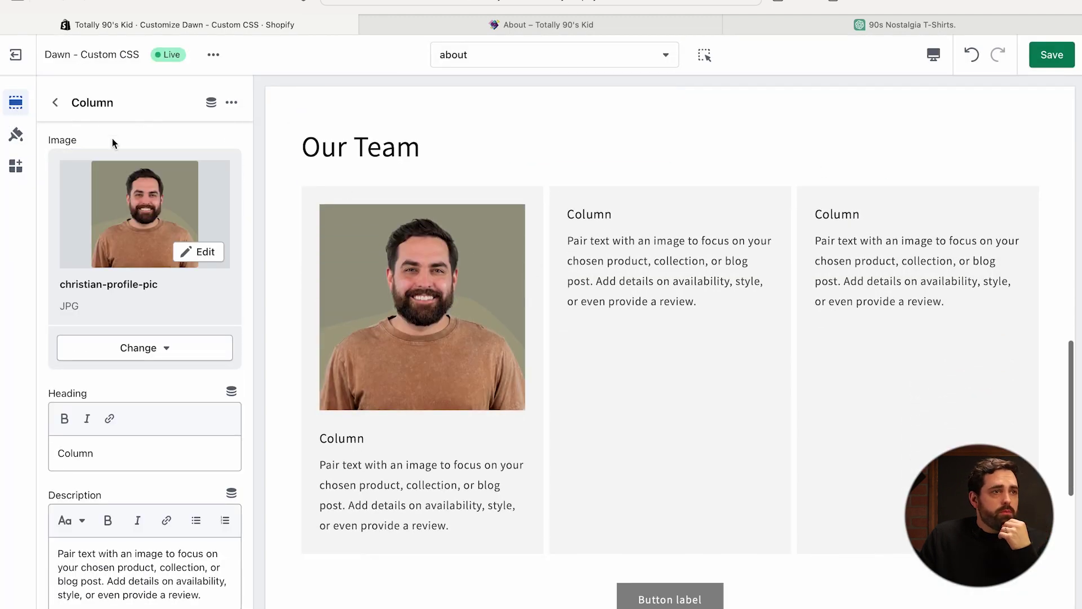
{"action": "left_click_drag", "start_coordinate": [129, 456], "coordinate": [29, 451]}
{"action": "type", "text": "Chrsitian"}
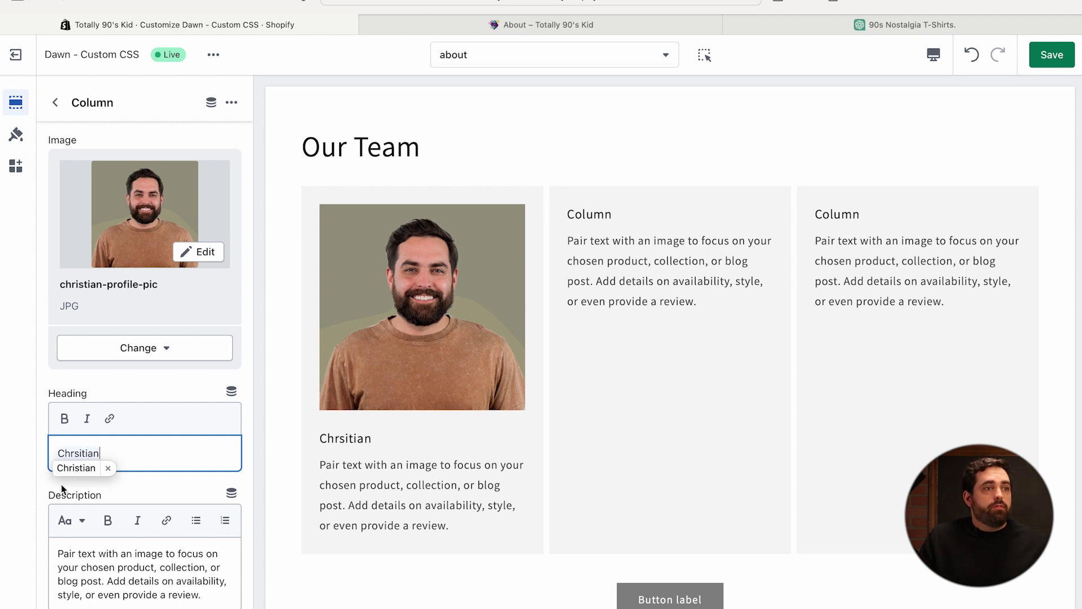
{"action": "left_click", "coordinate": [54, 102]}
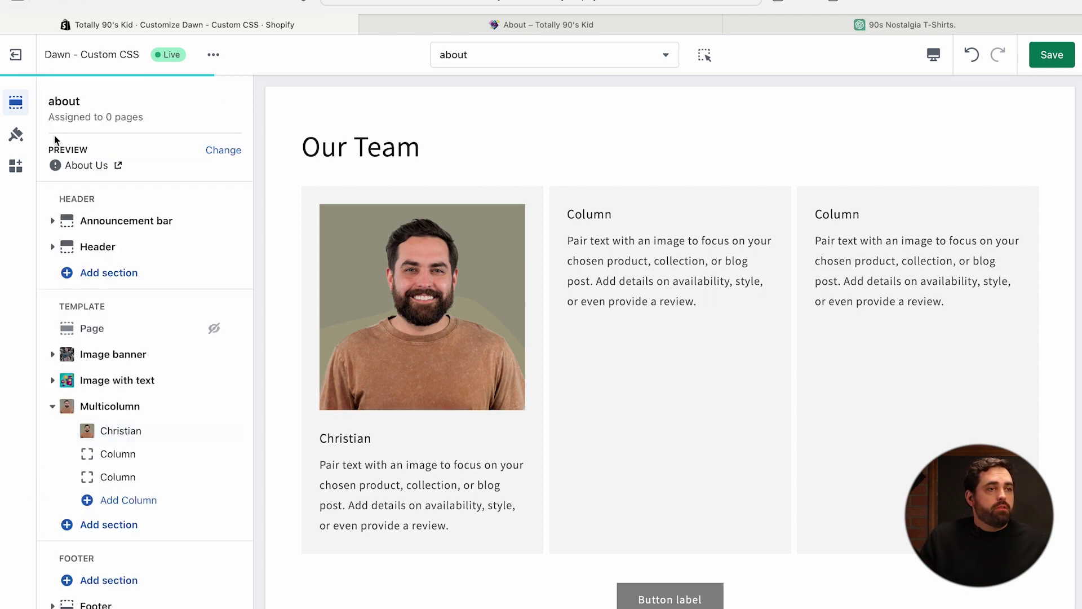
Set the second team column's image to the profile photo of the man in the grey shirt
{"action": "left_click", "coordinate": [132, 432]}
{"action": "left_click", "coordinate": [145, 181]}
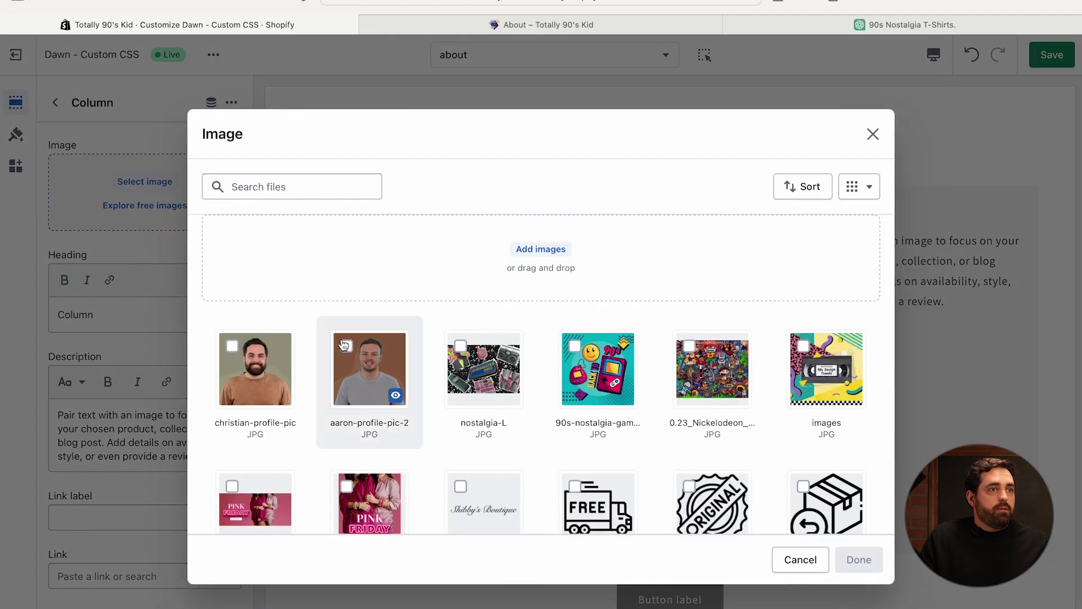
{"action": "left_click", "coordinate": [369, 369]}
{"action": "left_click", "coordinate": [870, 560]}
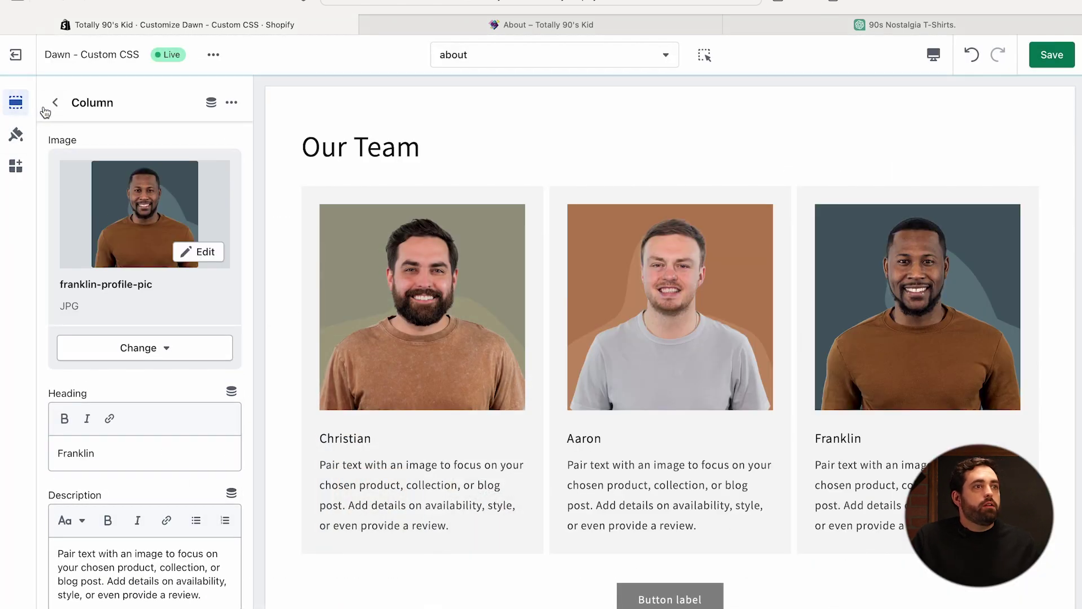
{"action": "left_click", "coordinate": [54, 103]}
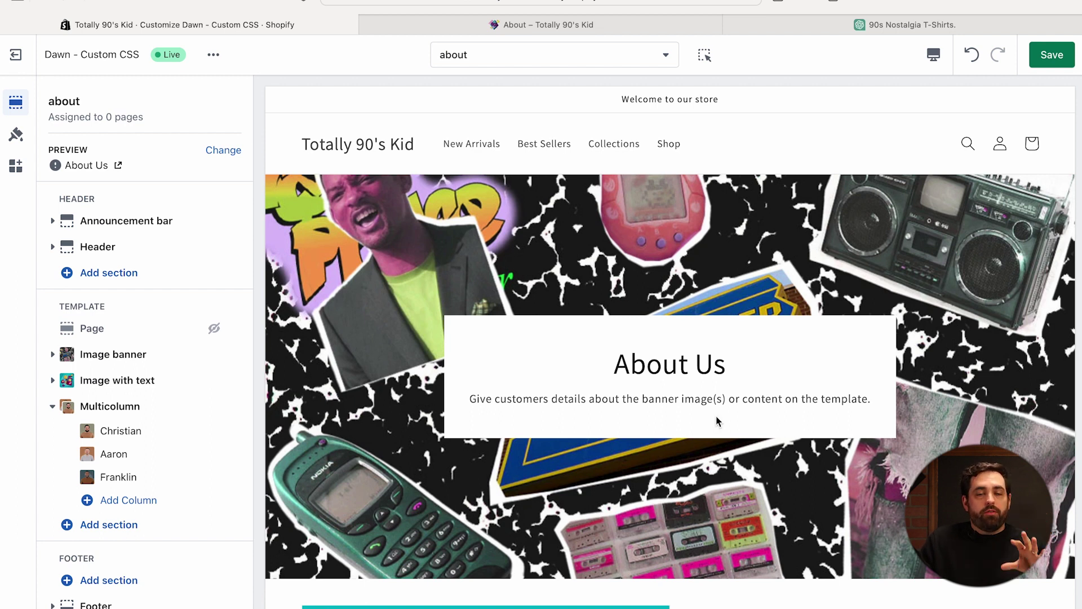
Change the Image with text section's heading to "Our Mission"
{"action": "scroll", "coordinate": [716, 420], "scroll_direction": "down", "scroll_amount": 6}
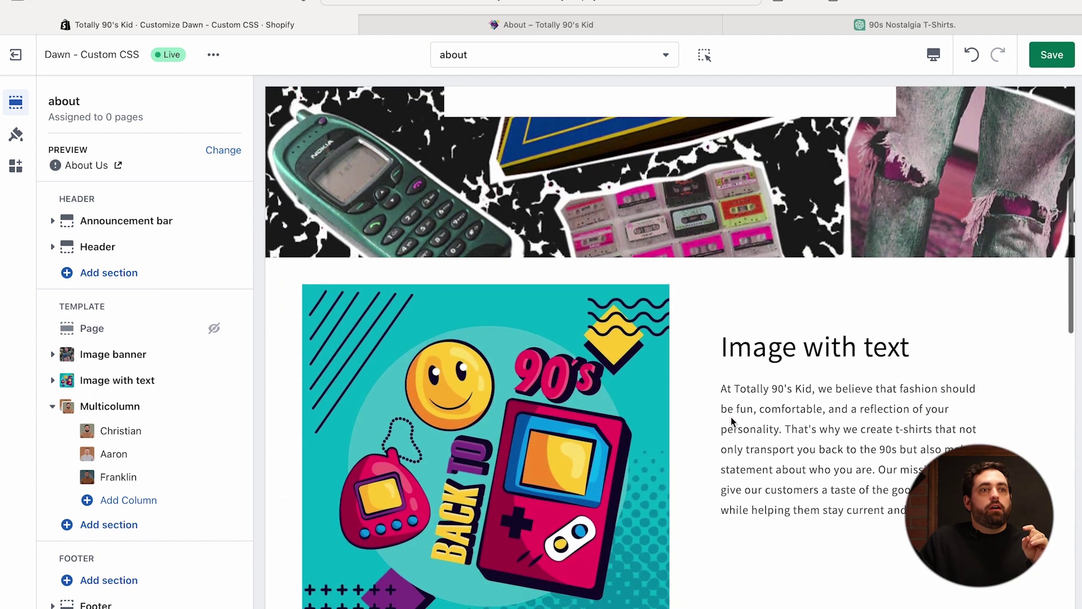
{"action": "scroll", "coordinate": [775, 420], "scroll_direction": "down", "scroll_amount": 2}
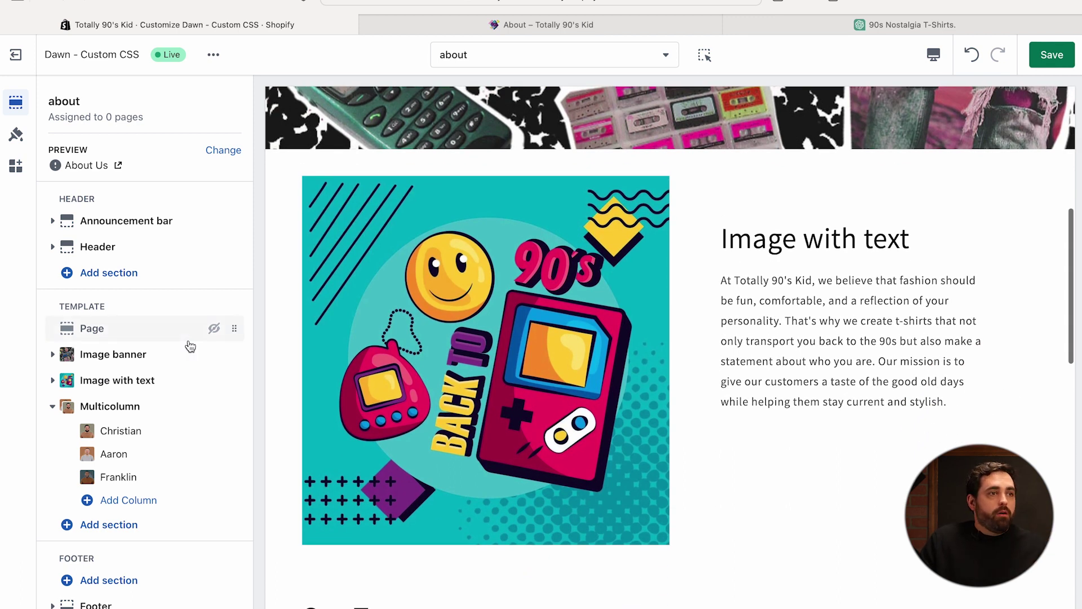
{"action": "left_click", "coordinate": [127, 383]}
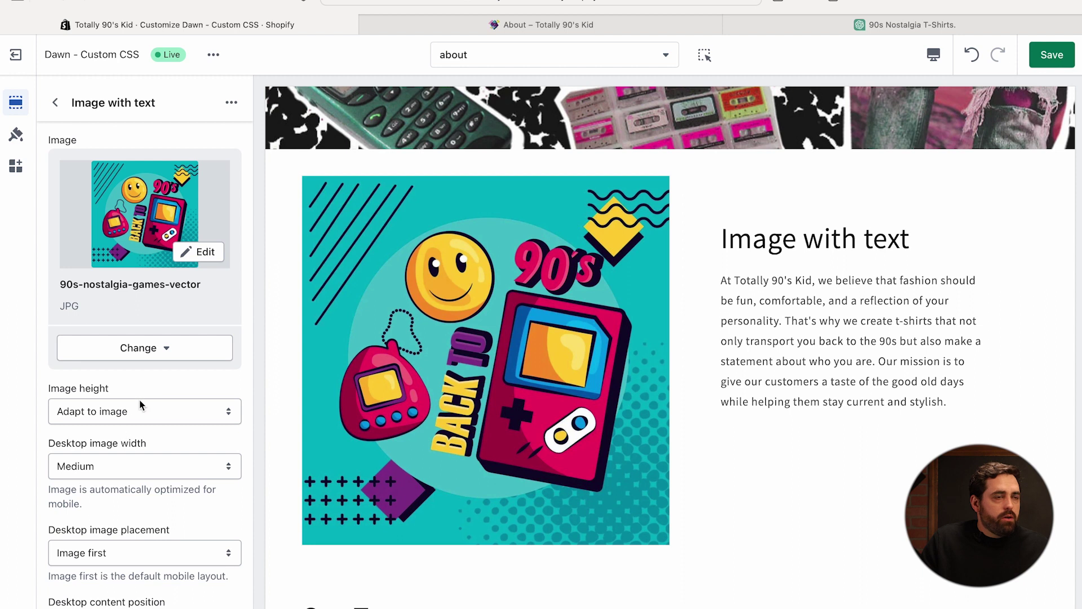
{"action": "scroll", "coordinate": [121, 386], "scroll_direction": "down", "scroll_amount": 5}
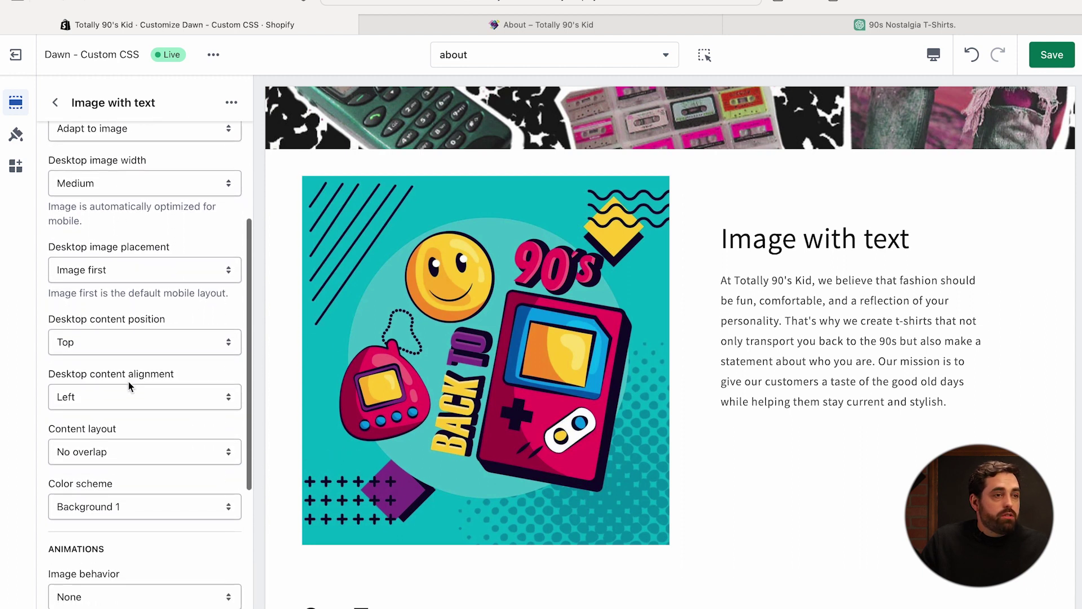
{"action": "scroll", "coordinate": [508, 292], "scroll_direction": "down", "scroll_amount": 8}
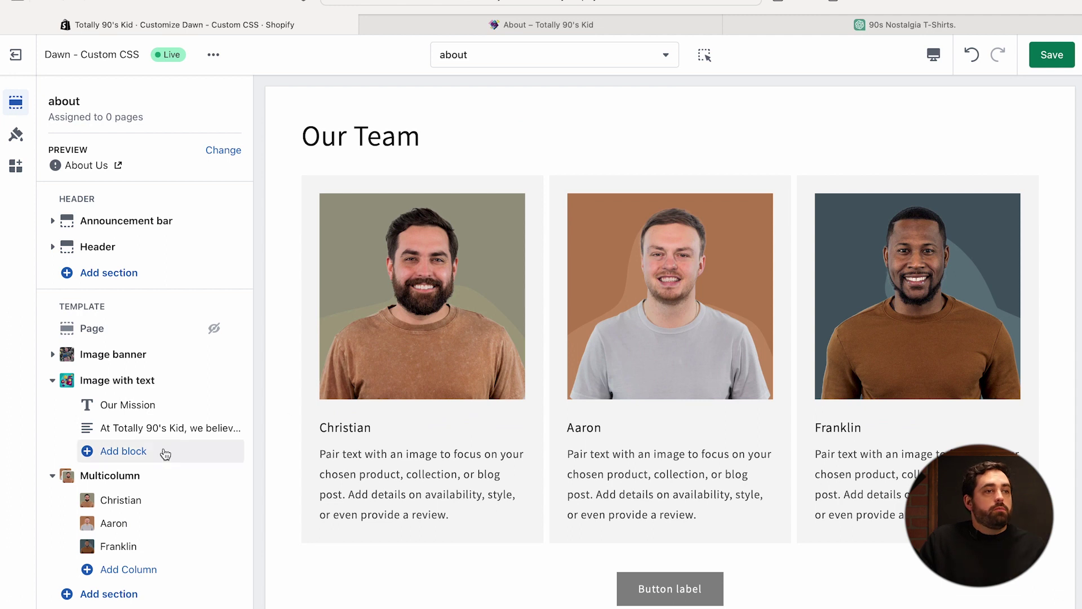
Clear the button label of the "Our Team" Multicolumn section so its button is removed
{"action": "left_click", "coordinate": [90, 476]}
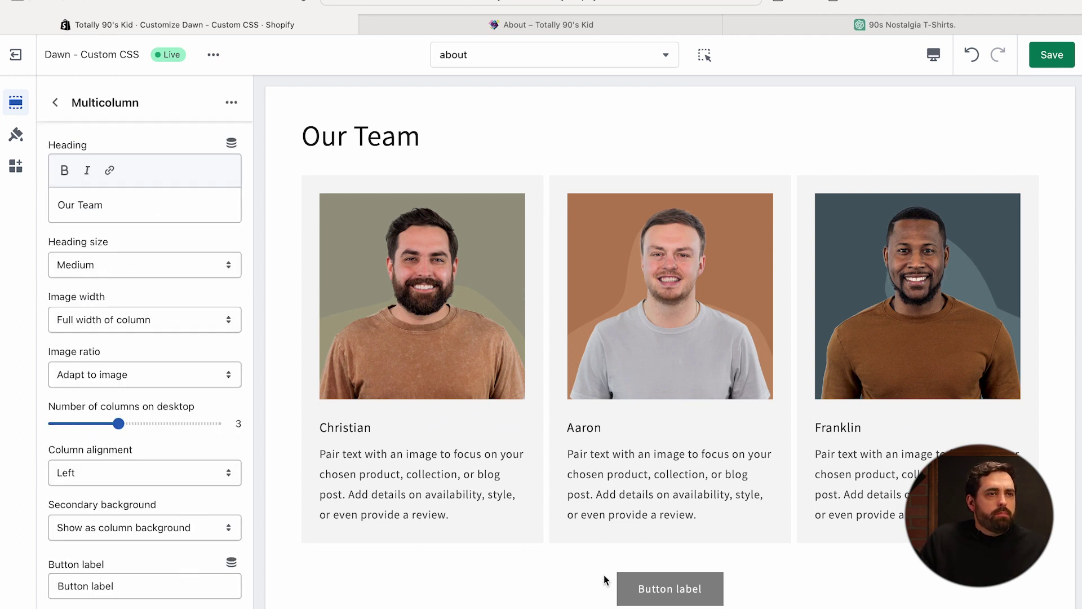
{"action": "scroll", "coordinate": [114, 367], "scroll_direction": "down", "scroll_amount": 6}
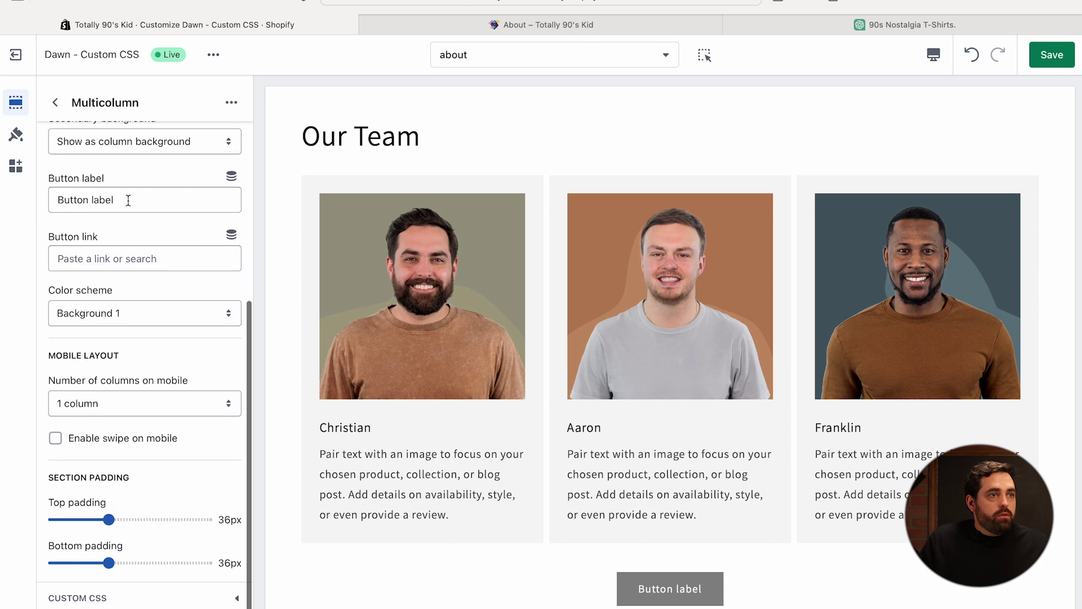
{"action": "key", "text": "BackSpace"}
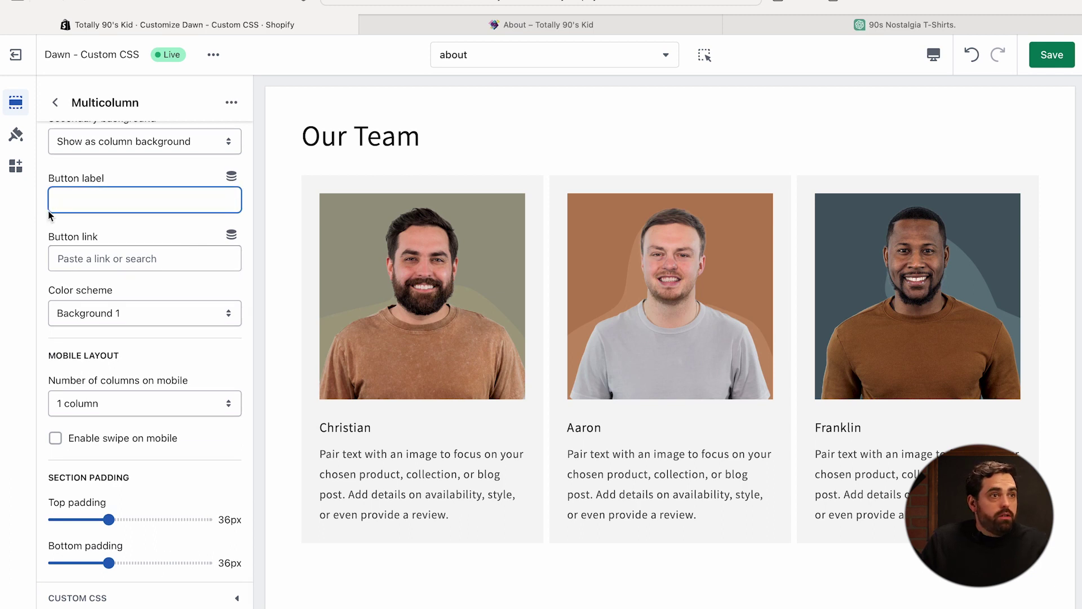
{"action": "left_click", "coordinate": [55, 103]}
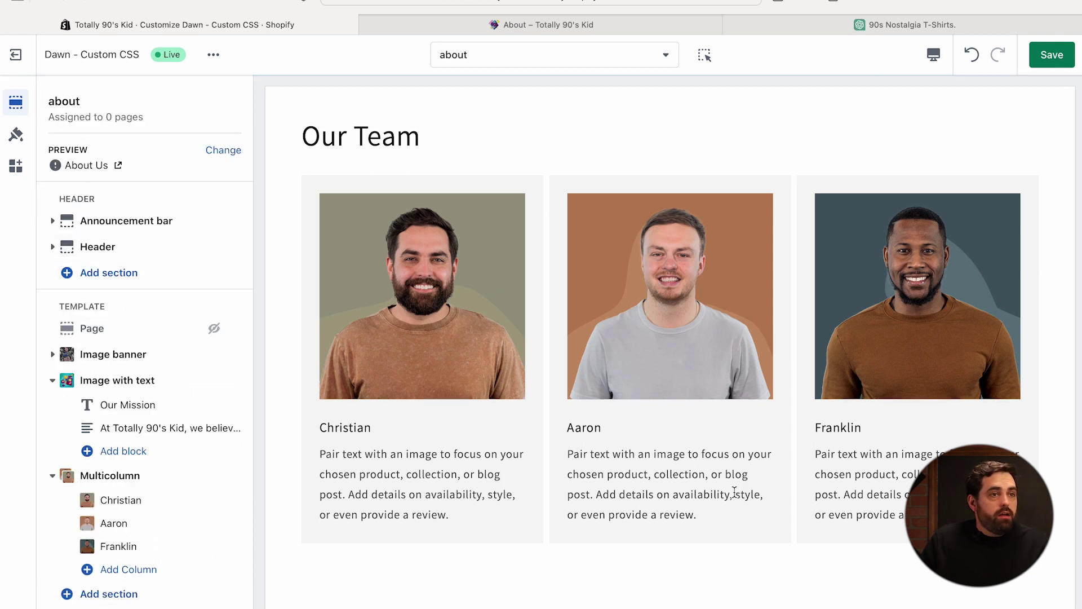
Hide the Reviews Carousel block in the Apps section and collapse that section's blocks
{"action": "scroll", "coordinate": [779, 566], "scroll_direction": "down", "scroll_amount": 3}
{"action": "scroll", "coordinate": [775, 561], "scroll_direction": "up", "scroll_amount": 2}
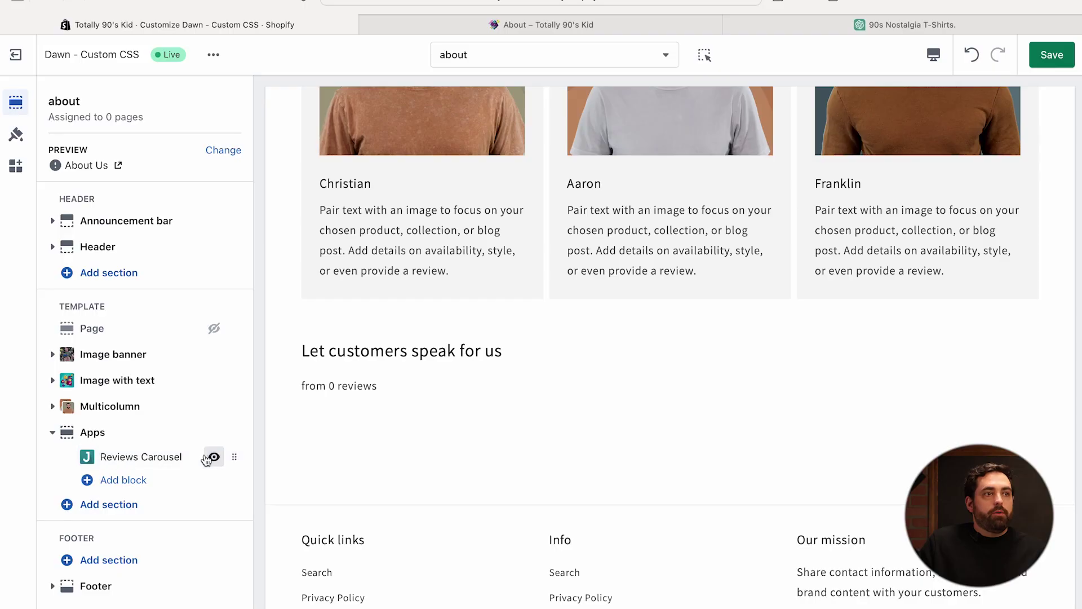
{"action": "left_click", "coordinate": [209, 457]}
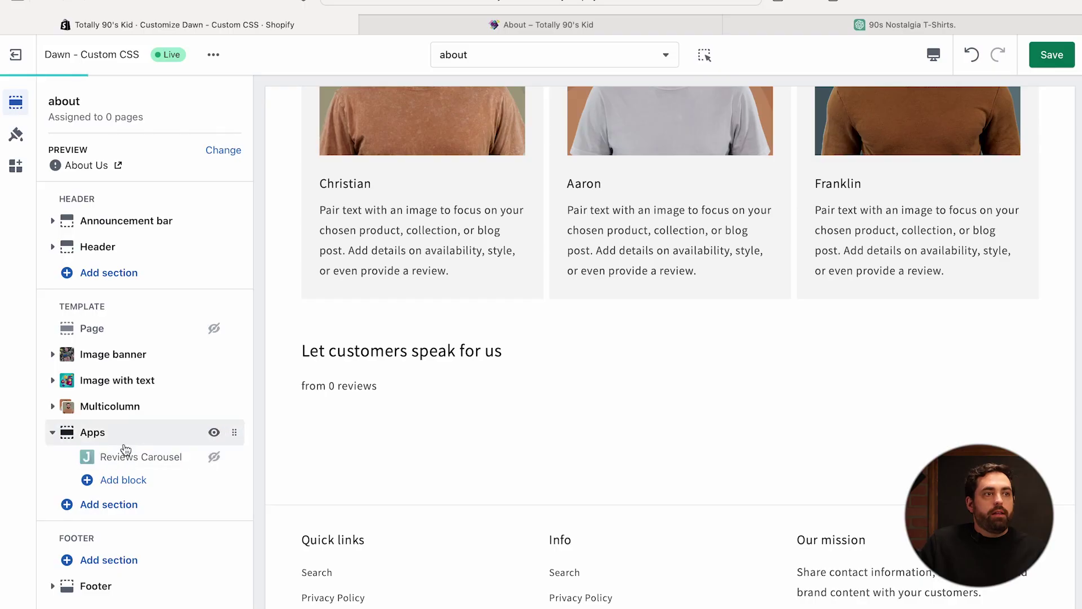
{"action": "left_click", "coordinate": [73, 441]}
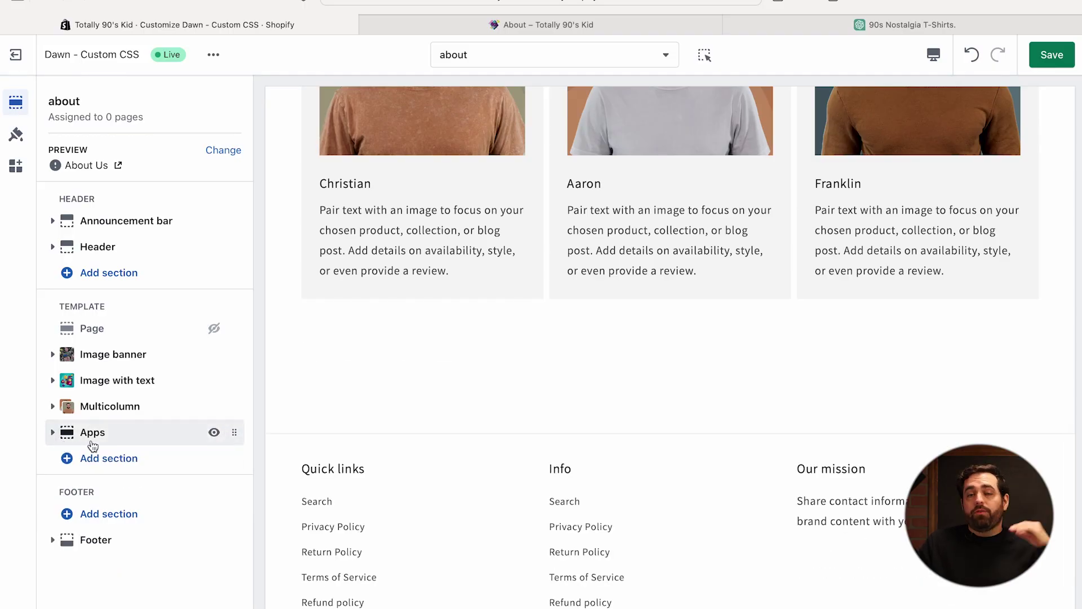
Add a Rich text section below the Apps section and remove its Buttons block
{"action": "left_click", "coordinate": [101, 458]}
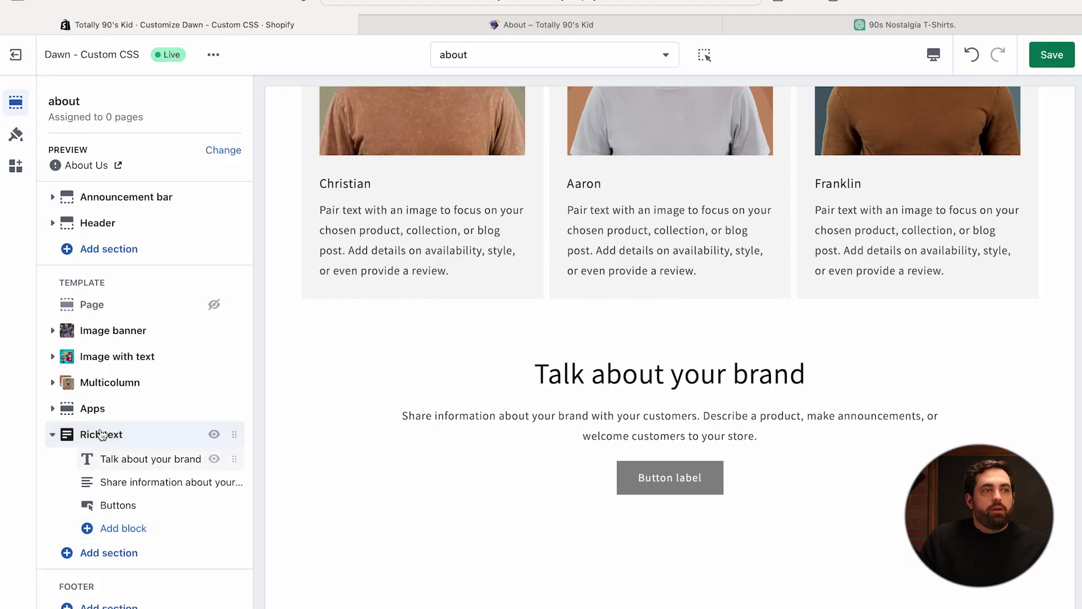
{"action": "left_click", "coordinate": [125, 505]}
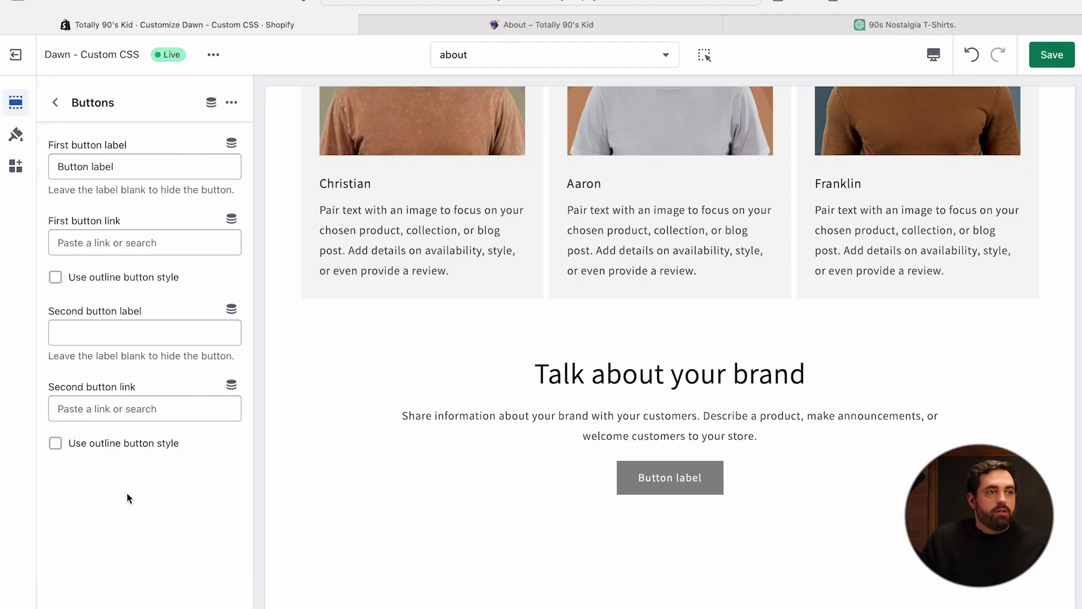
{"action": "key", "text": "Delete"}
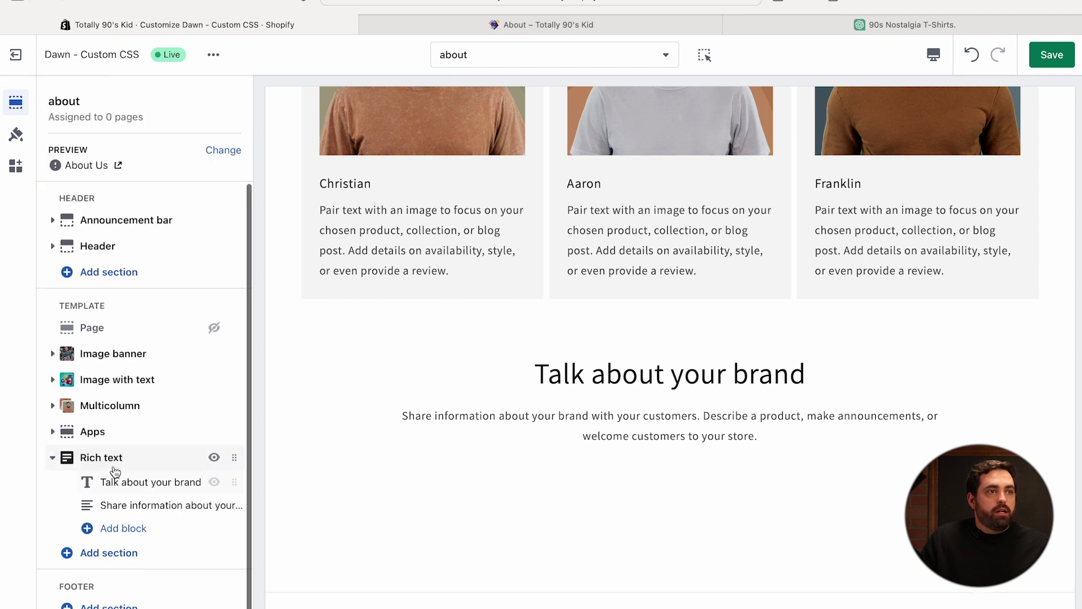
Set the Rich text section's heading to "Most cozy t-shirts!"
{"action": "left_click", "coordinate": [132, 486]}
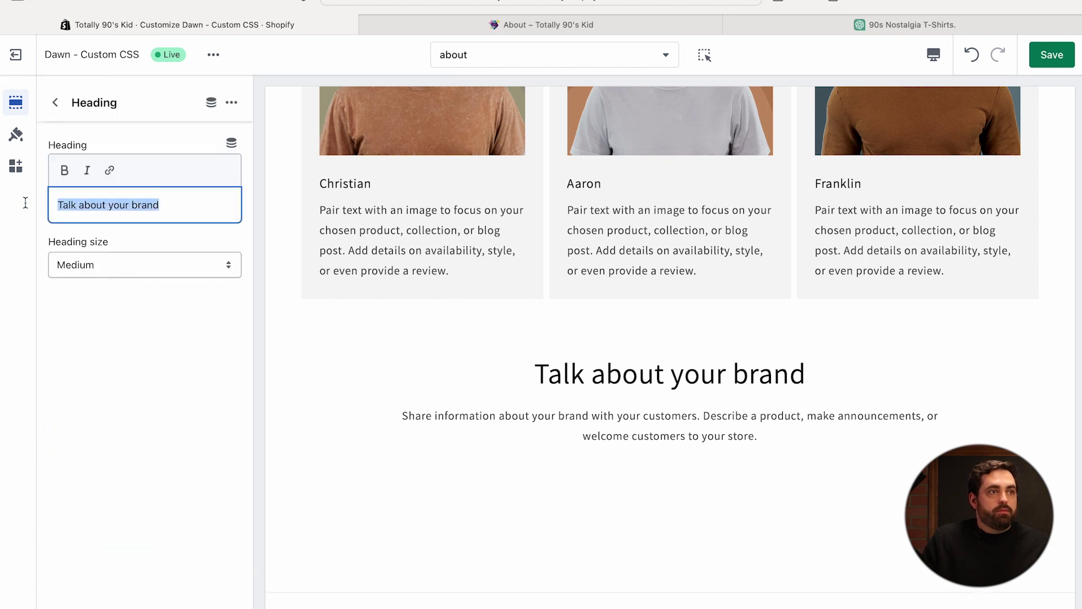
{"action": "type", "text": "Most cozy"}
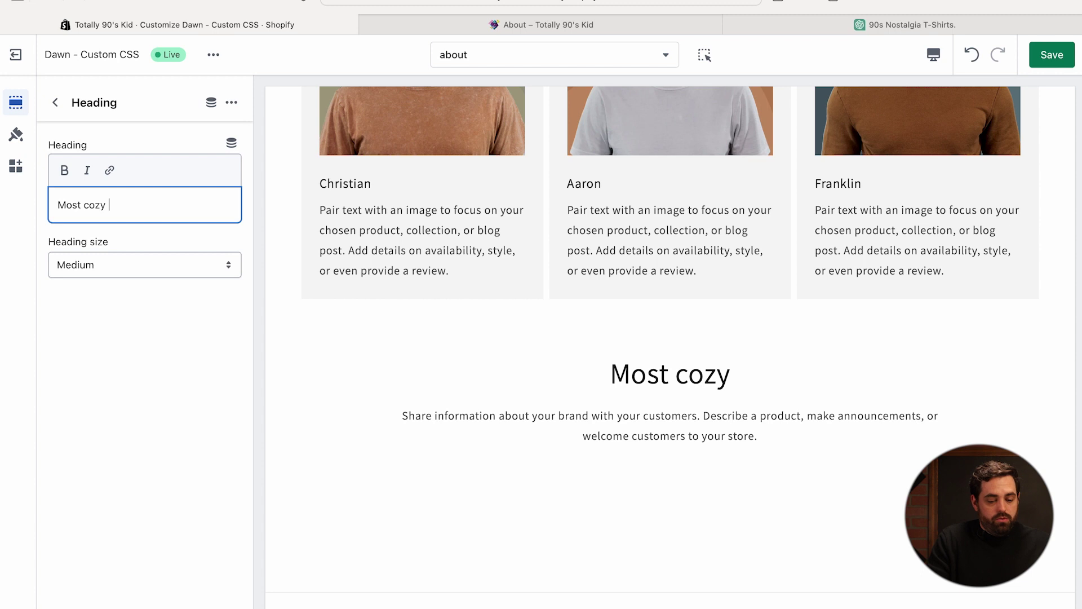
{"action": "type", "text": " t-shirts!"}
{"action": "key", "text": "Escape"}
Insert five solid star characters and a dash before the Rich text section's description
{"action": "left_click", "coordinate": [132, 505]}
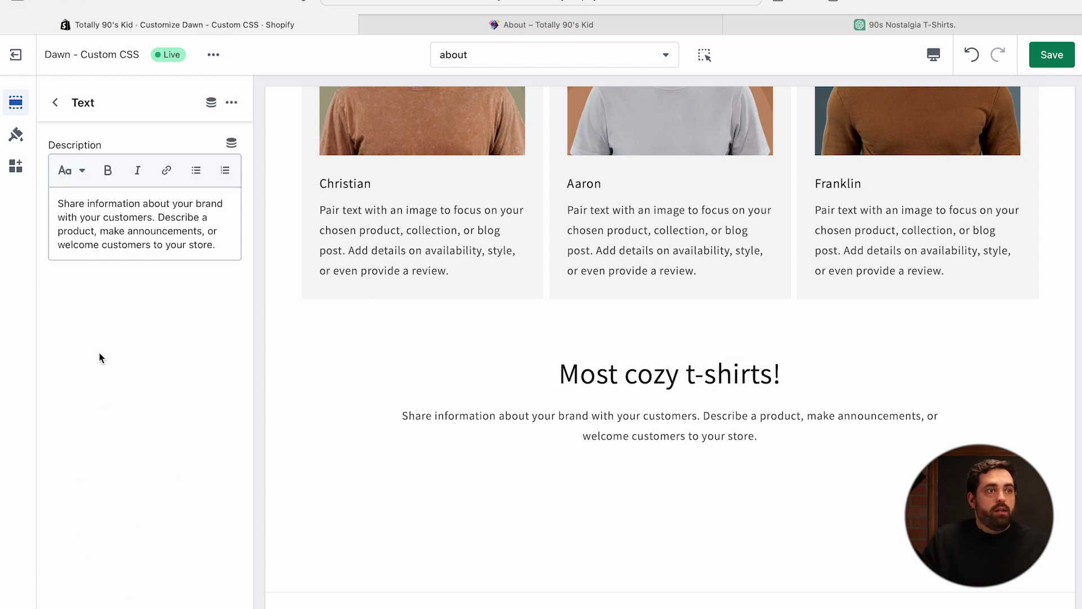
{"action": "triple_click", "coordinate": [87, 209]}
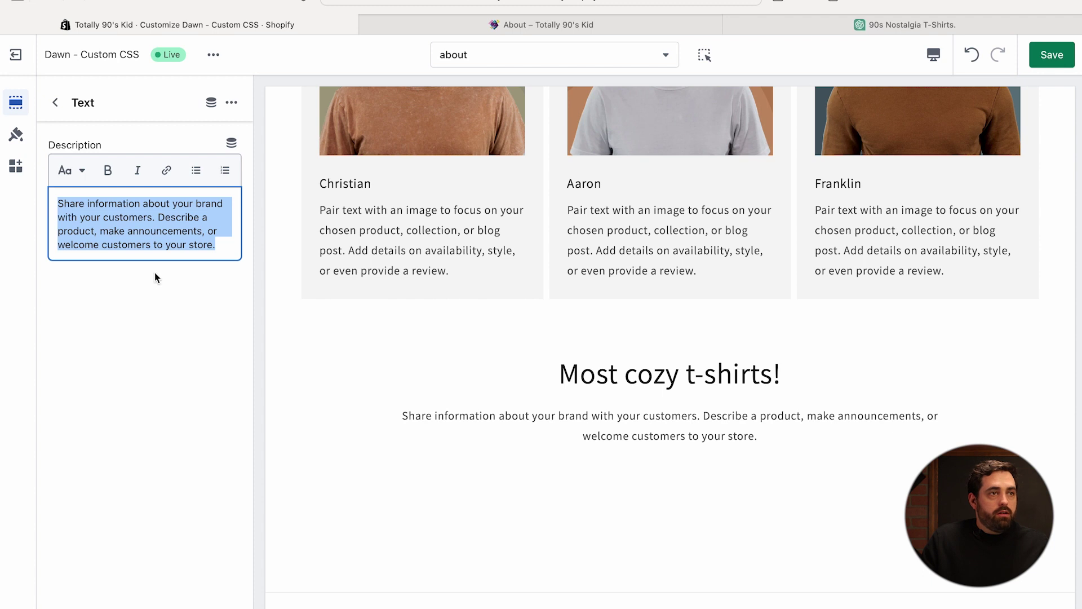
{"action": "key", "text": "Left"}
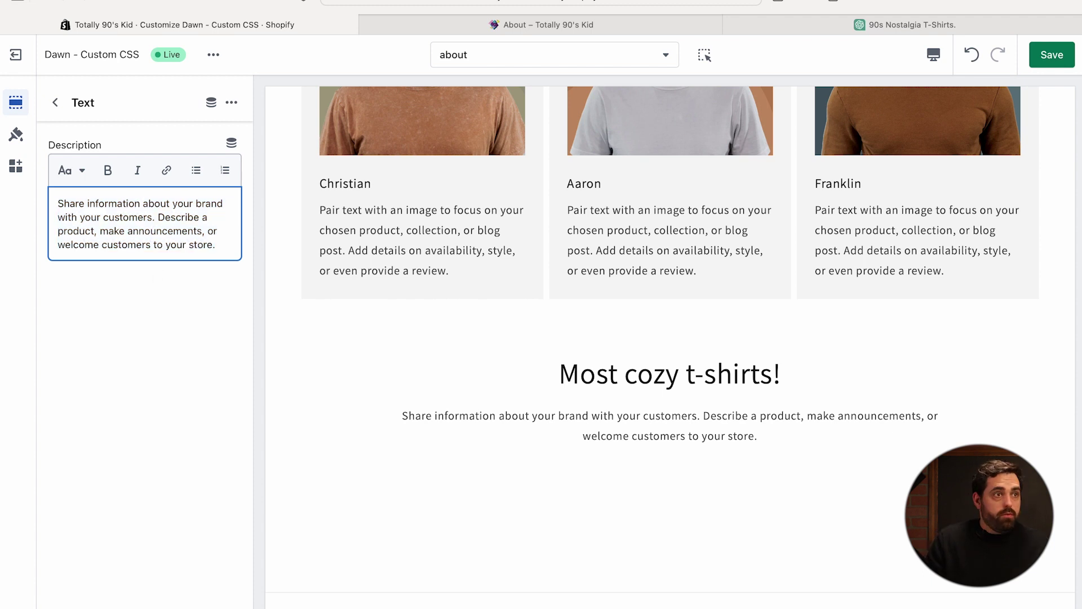
{"action": "key", "text": "ctrl+super+space"}
{"action": "left_click_drag", "start_coordinate": [498, 316], "coordinate": [201, 321]}
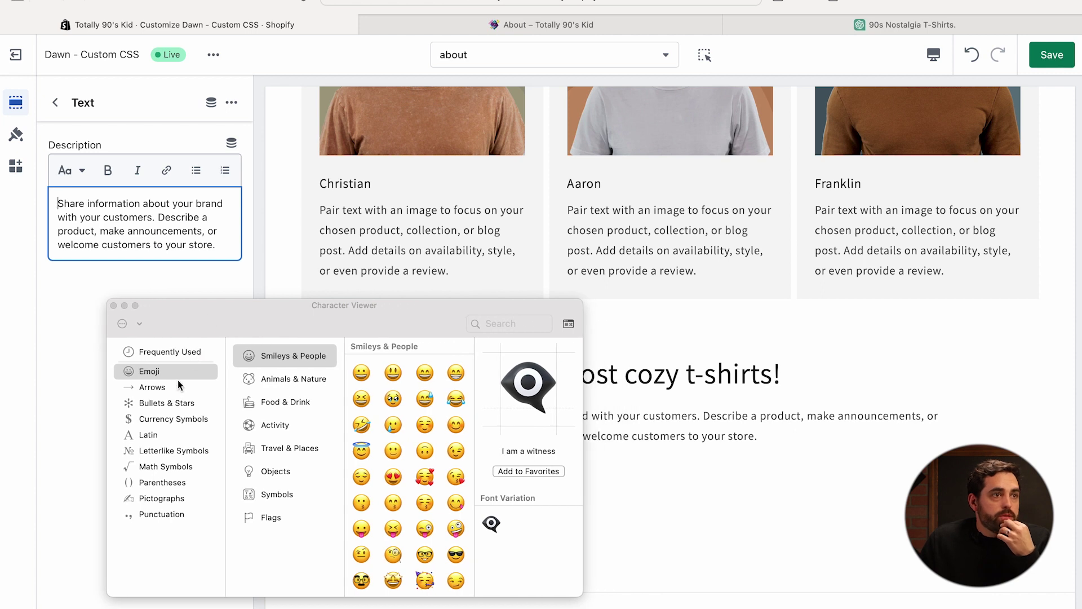
{"action": "left_click", "coordinate": [165, 403]}
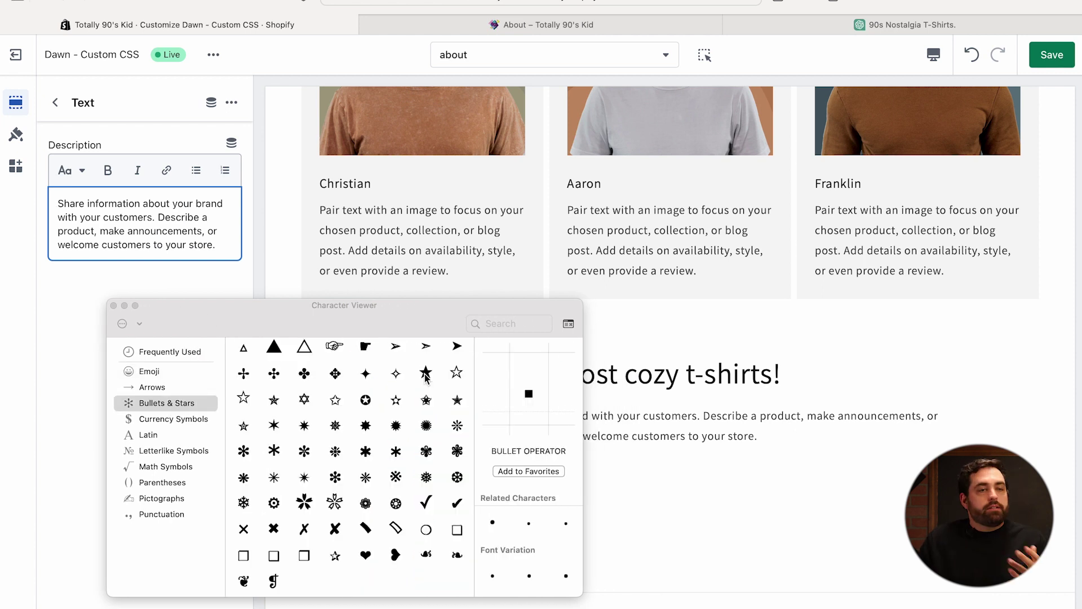
{"action": "double_click", "coordinate": [426, 373]}
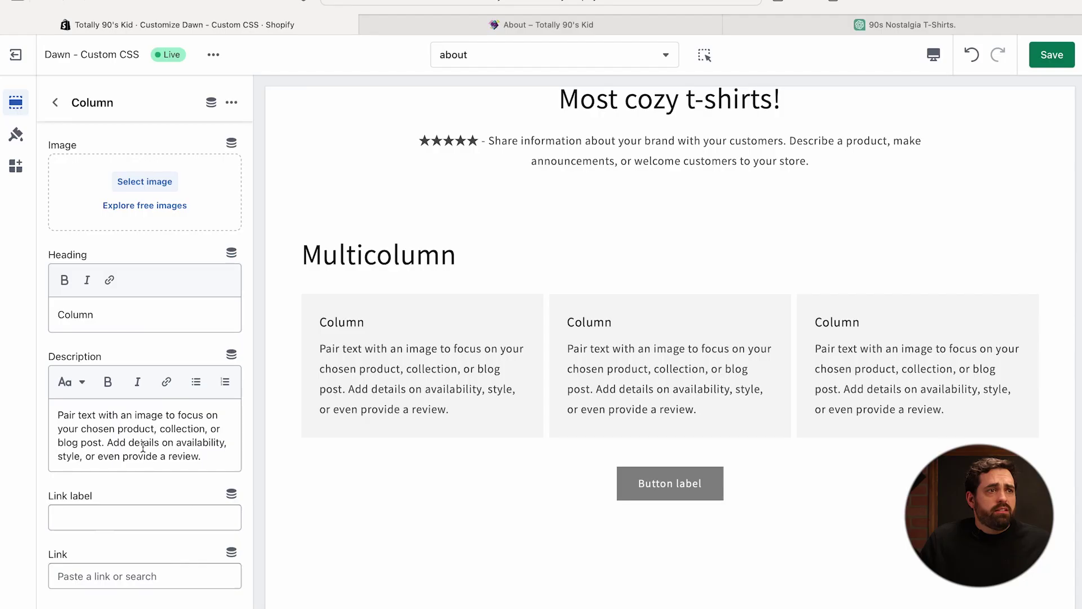
Clear the description and heading of the first column in the new Multicolumn section
{"action": "key", "text": "super+a"}
{"action": "key", "text": "BackSpace"}
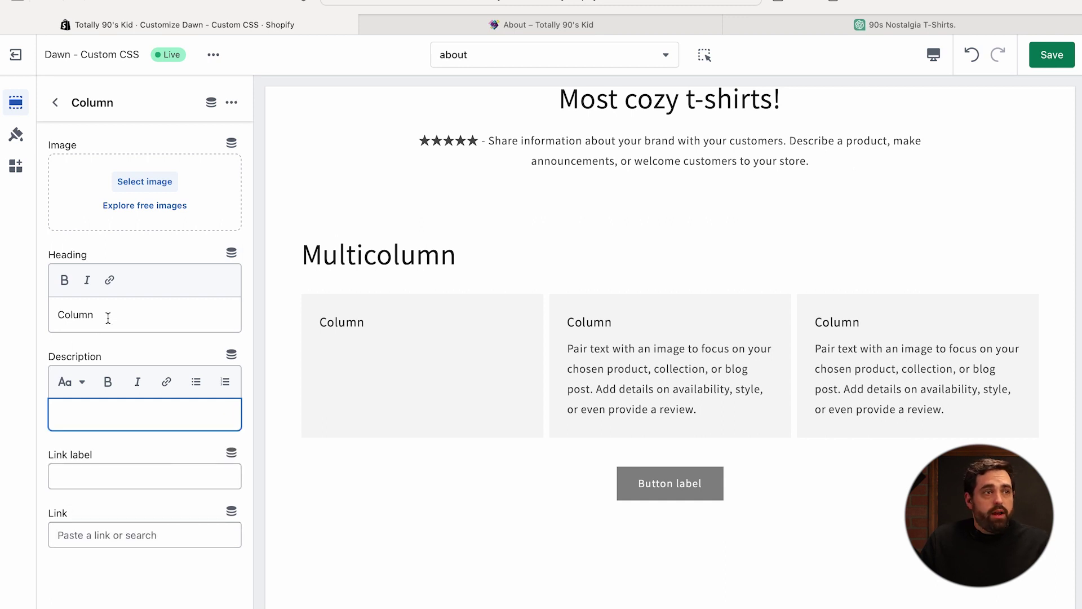
{"action": "key", "text": "BackSpace"}
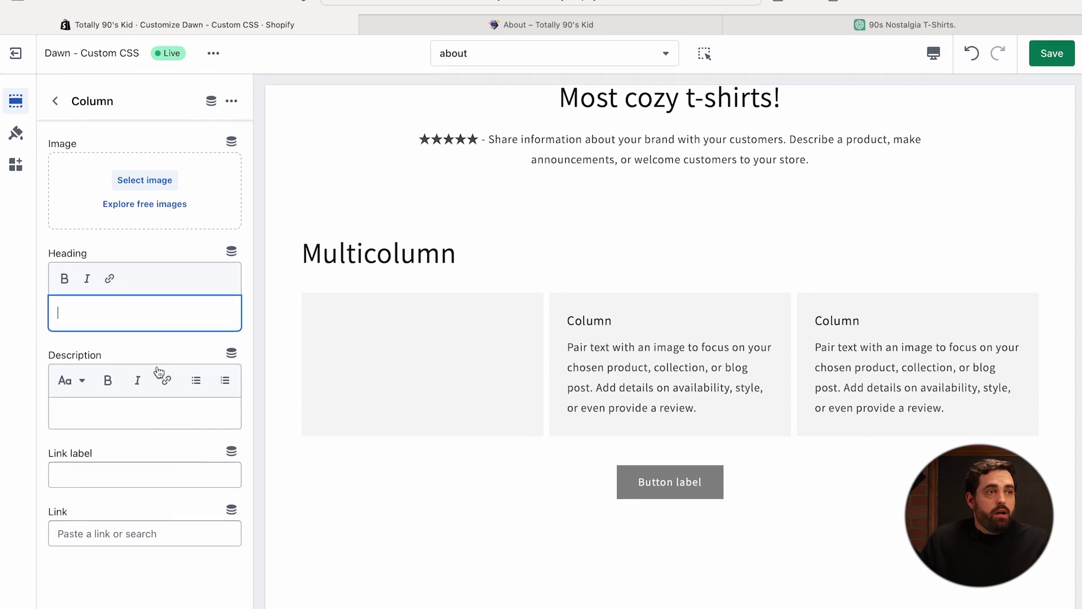
Set the first column's image to the 003-free-delivery picture from the store's files
{"action": "left_click", "coordinate": [145, 186]}
{"action": "scroll", "coordinate": [516, 333], "scroll_direction": "down", "scroll_amount": 5}
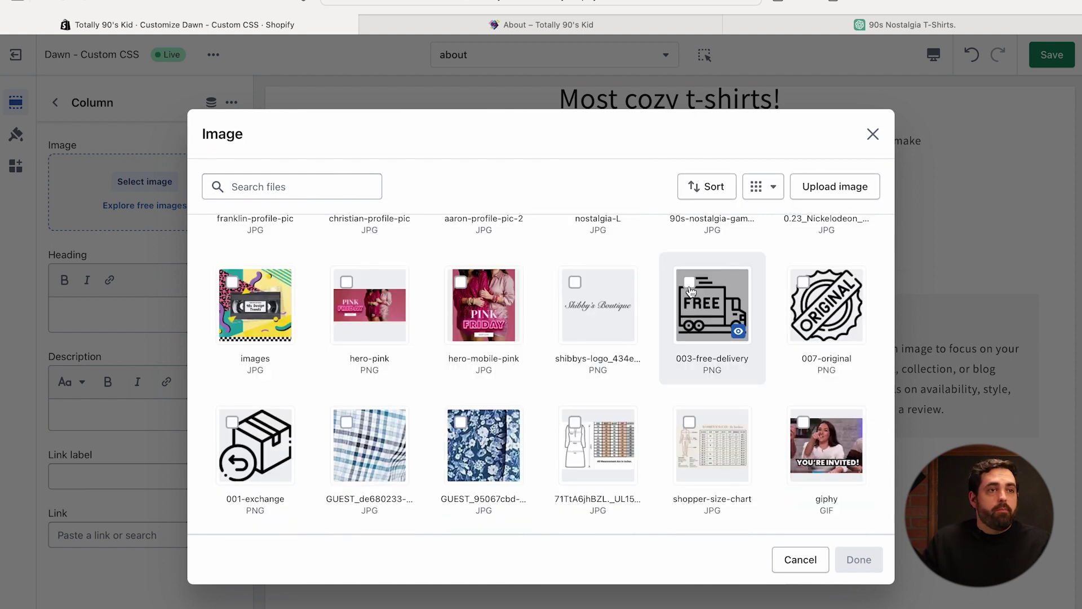
{"action": "left_click", "coordinate": [862, 559]}
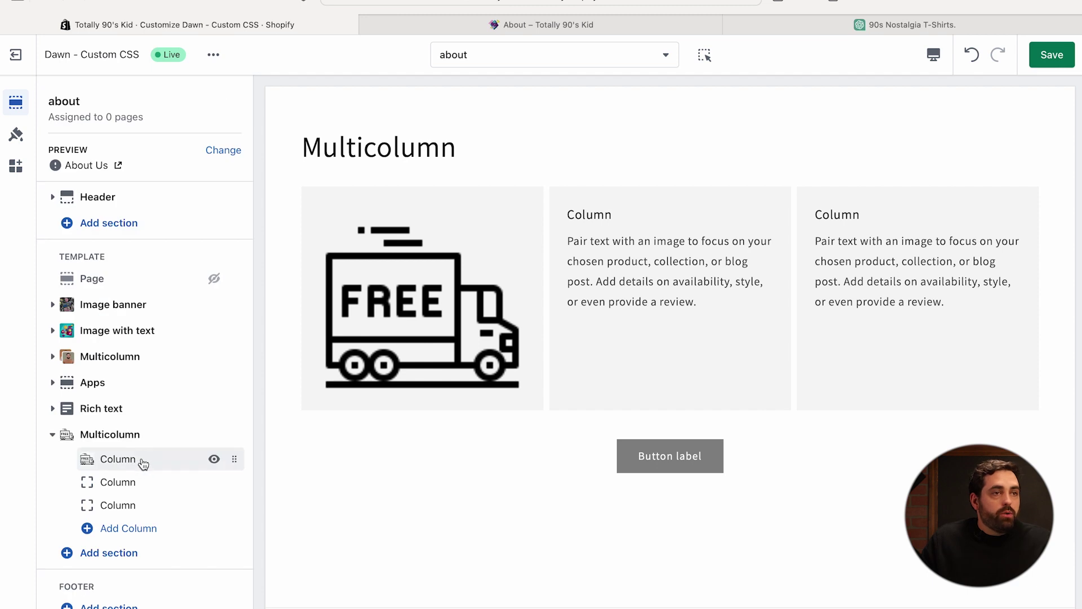
Set the new Multicolumn section's column alignment to Center and clear its button label
{"action": "left_click", "coordinate": [112, 441]}
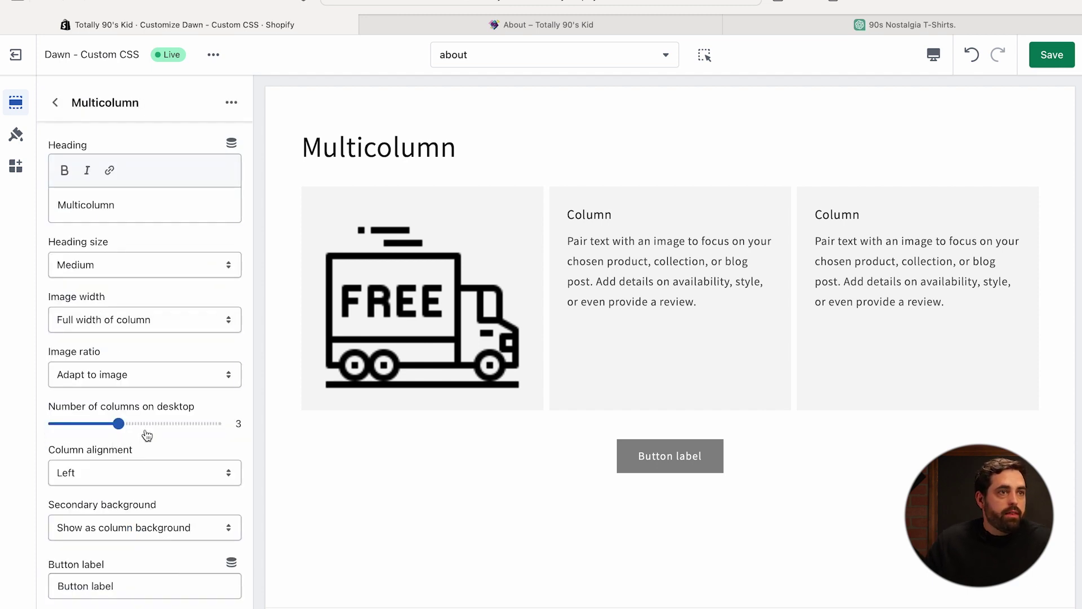
{"action": "scroll", "coordinate": [146, 423], "scroll_direction": "down", "scroll_amount": 3}
{"action": "left_click", "coordinate": [120, 385]}
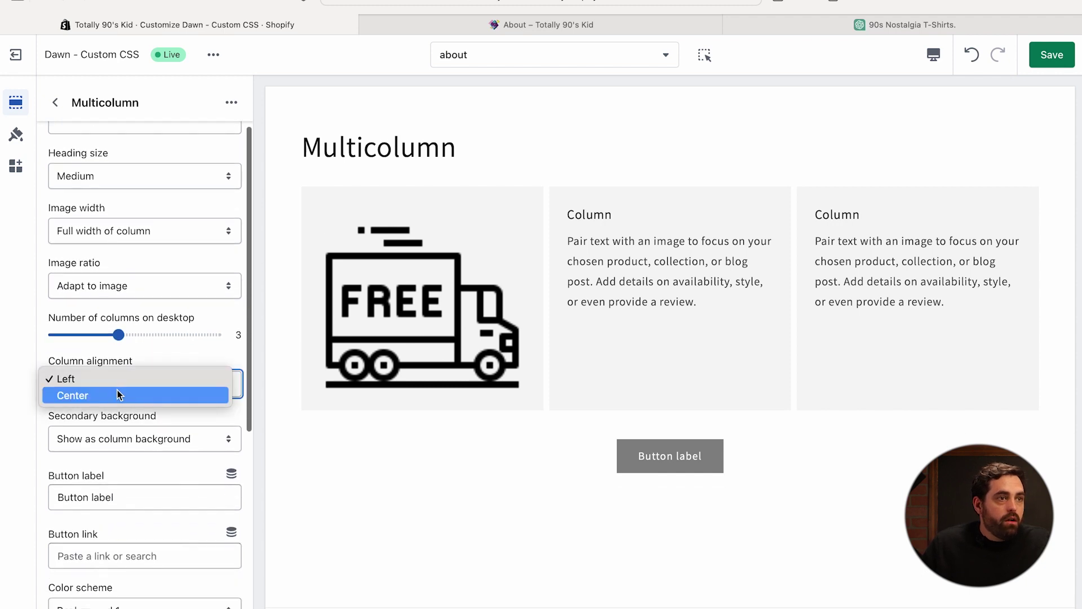
{"action": "left_click", "coordinate": [112, 400]}
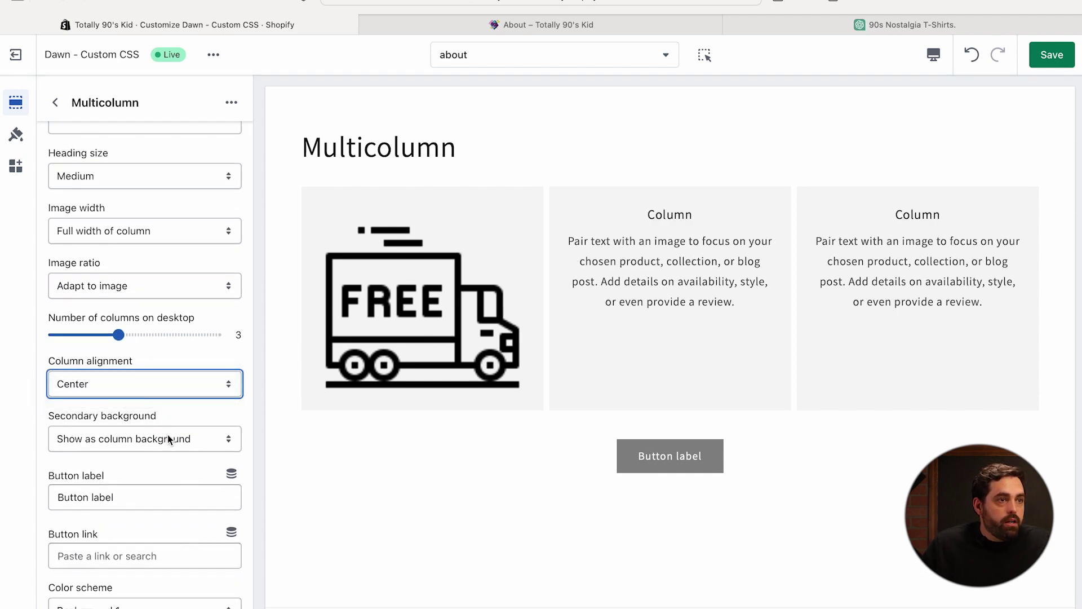
{"action": "scroll", "coordinate": [156, 447], "scroll_direction": "down", "scroll_amount": 1}
{"action": "key", "text": "BackSpace"}
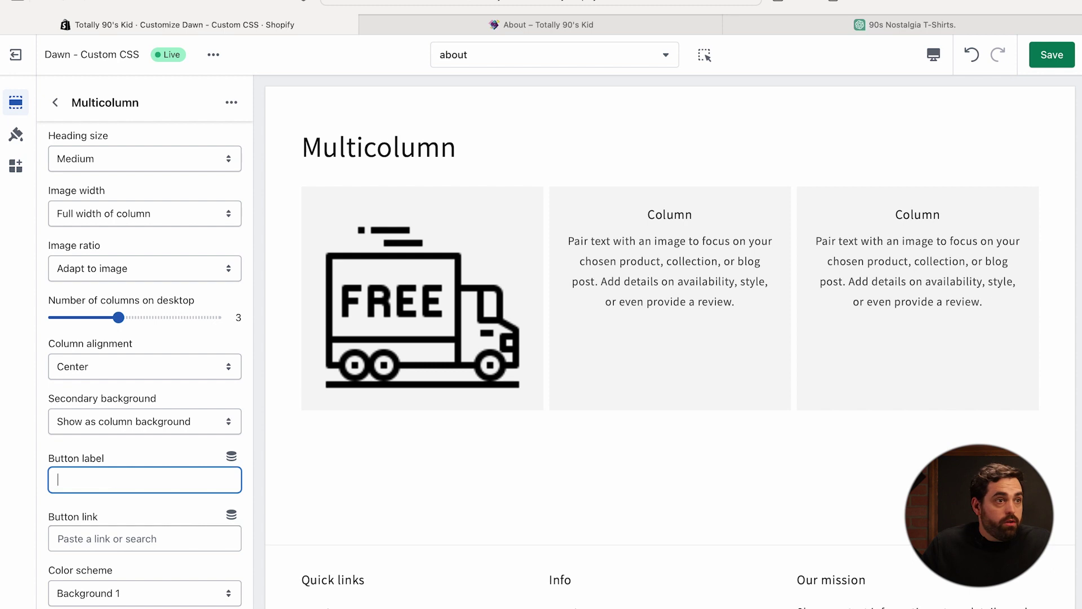
Clear the Multicolumn section's heading, with secondary background set to None and image width to Half width of column
{"action": "scroll", "coordinate": [92, 479], "scroll_direction": "down", "scroll_amount": 2}
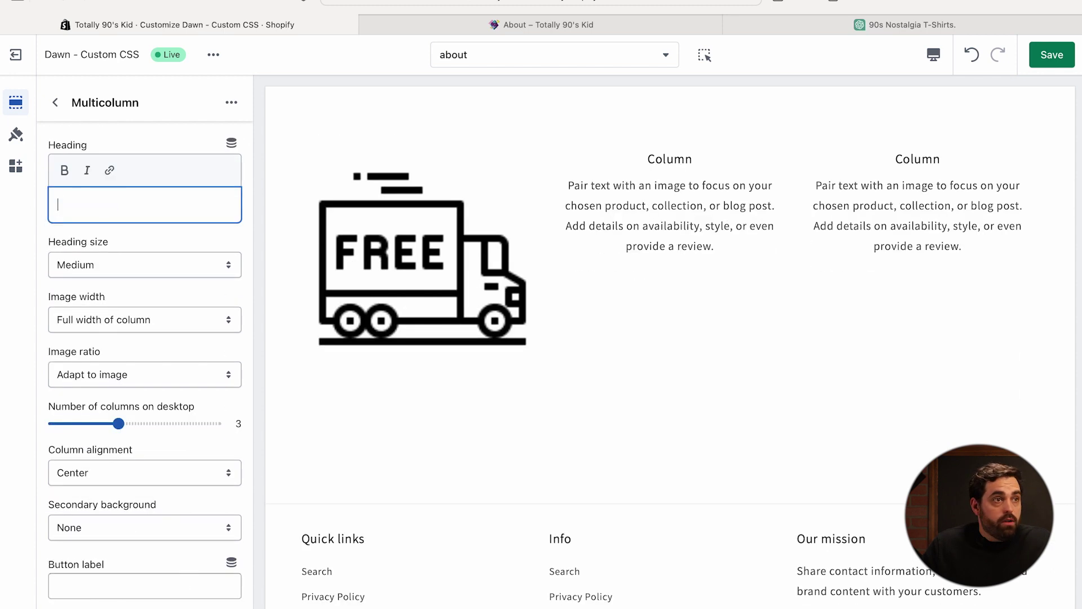
{"action": "left_click", "coordinate": [142, 296]}
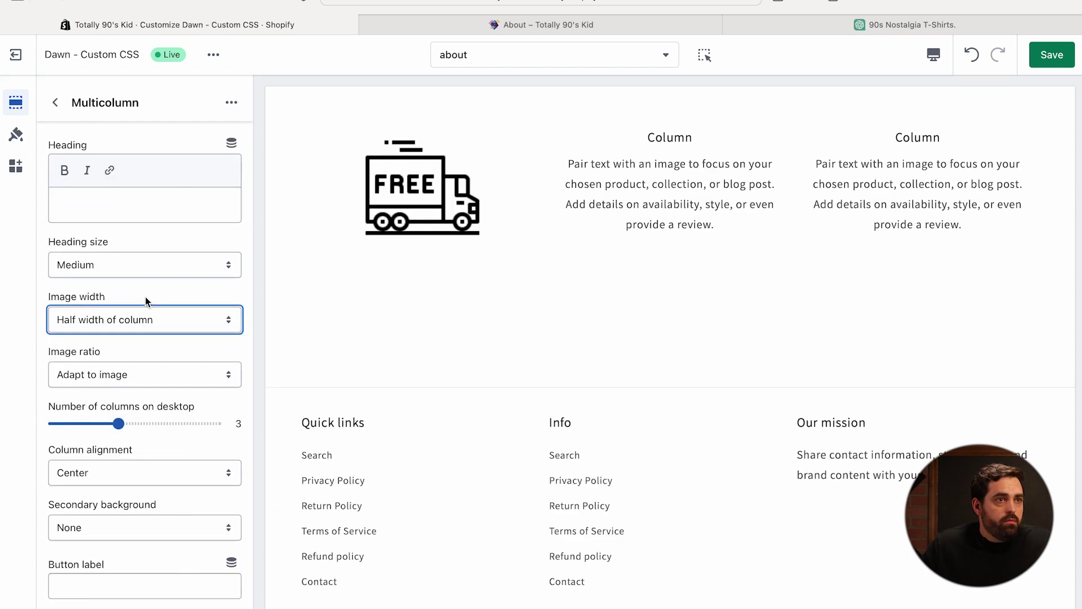
{"action": "left_click", "coordinate": [54, 102]}
Add a Collapsible content section below the last Multicolumn section and set its heading to "FAQ"
{"action": "scroll", "coordinate": [323, 375], "scroll_direction": "up", "scroll_amount": 3}
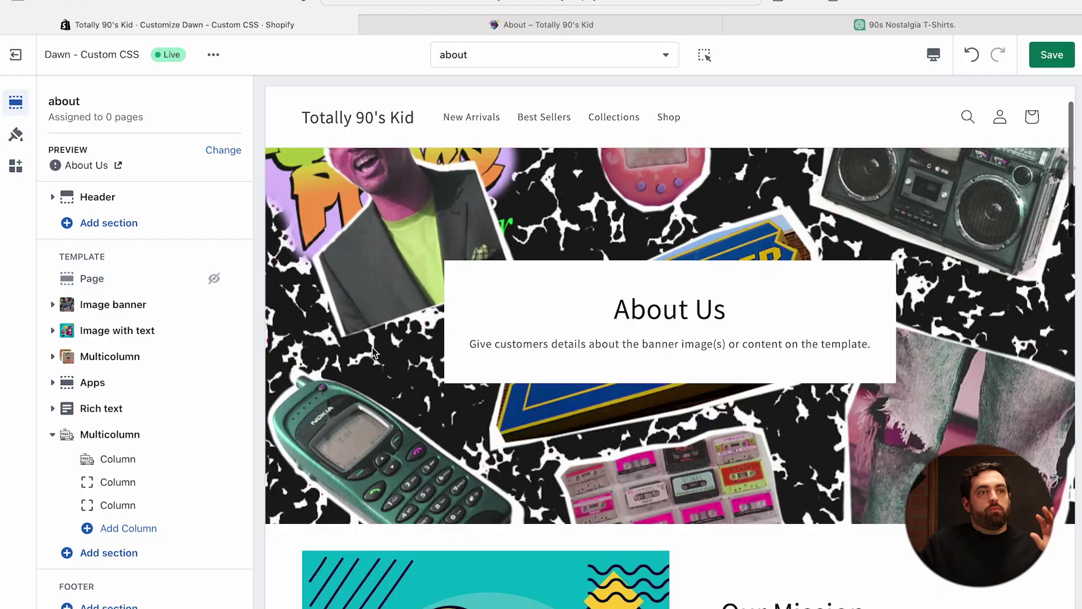
{"action": "scroll", "coordinate": [374, 348], "scroll_direction": "down", "scroll_amount": 10}
{"action": "scroll", "coordinate": [375, 347], "scroll_direction": "down", "scroll_amount": 8}
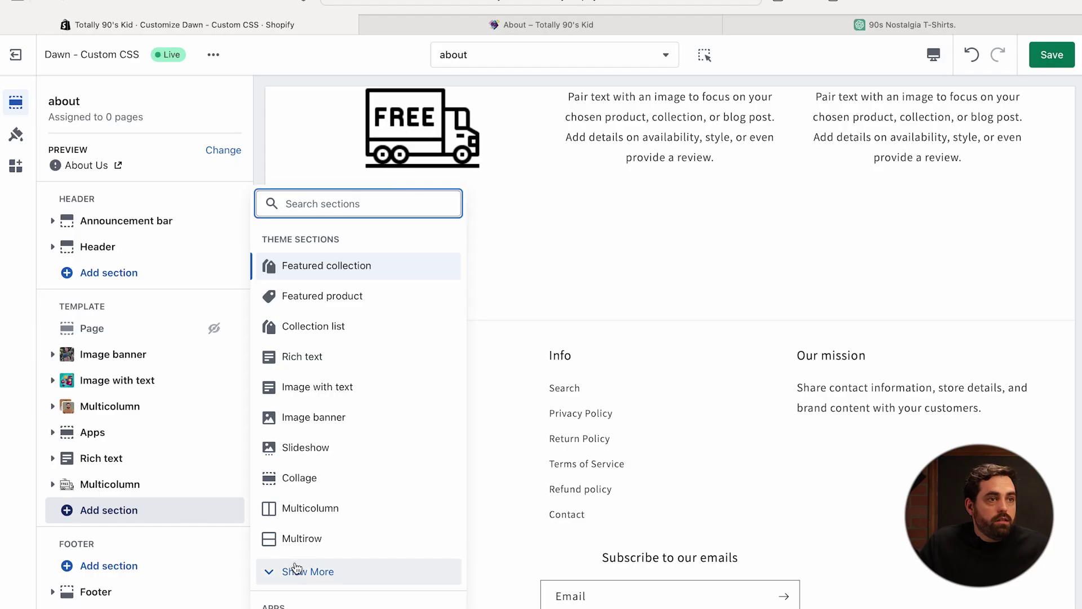
{"action": "left_click", "coordinate": [292, 570]}
{"action": "left_click", "coordinate": [317, 571]}
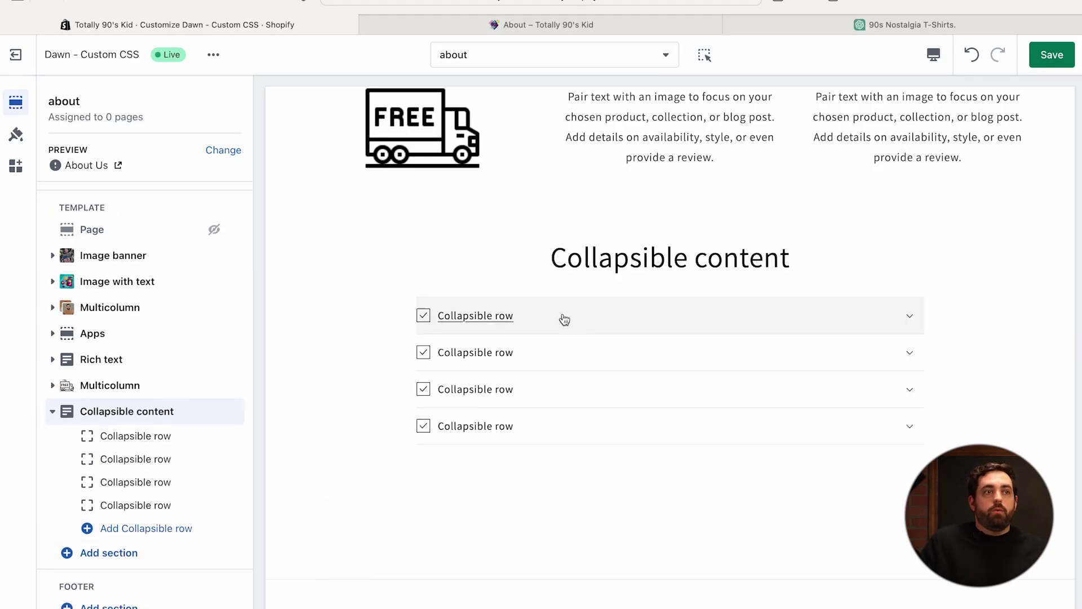
{"action": "left_click", "coordinate": [124, 419]}
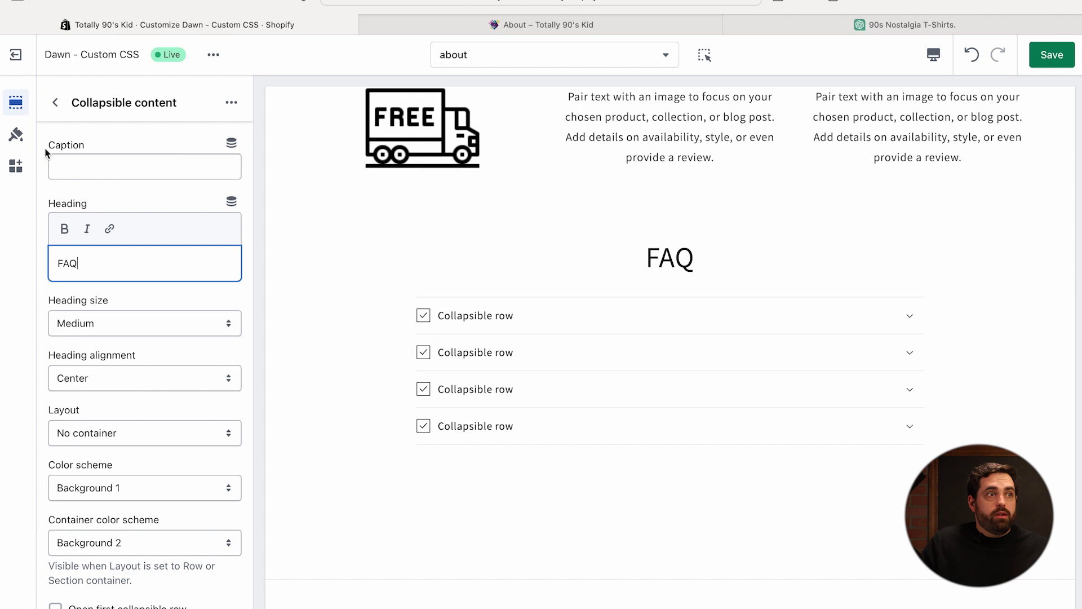
{"action": "left_click", "coordinate": [54, 103]}
Set the heading of the first collapsible row to "How do you pronounce your name?"
{"action": "left_click", "coordinate": [134, 440]}
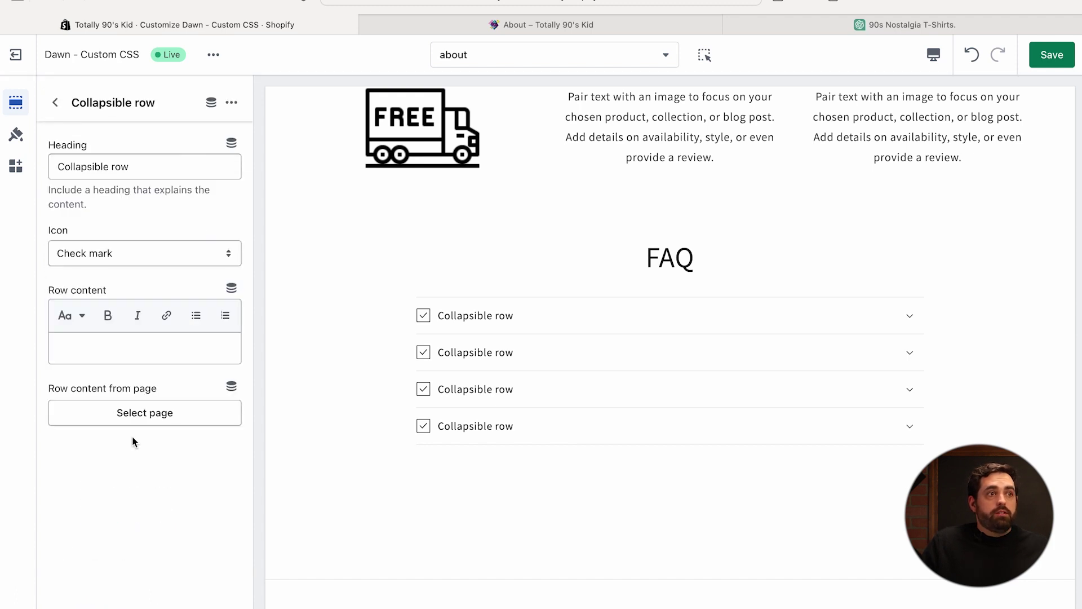
{"action": "left_click_drag", "start_coordinate": [82, 166], "coordinate": [130, 166]}
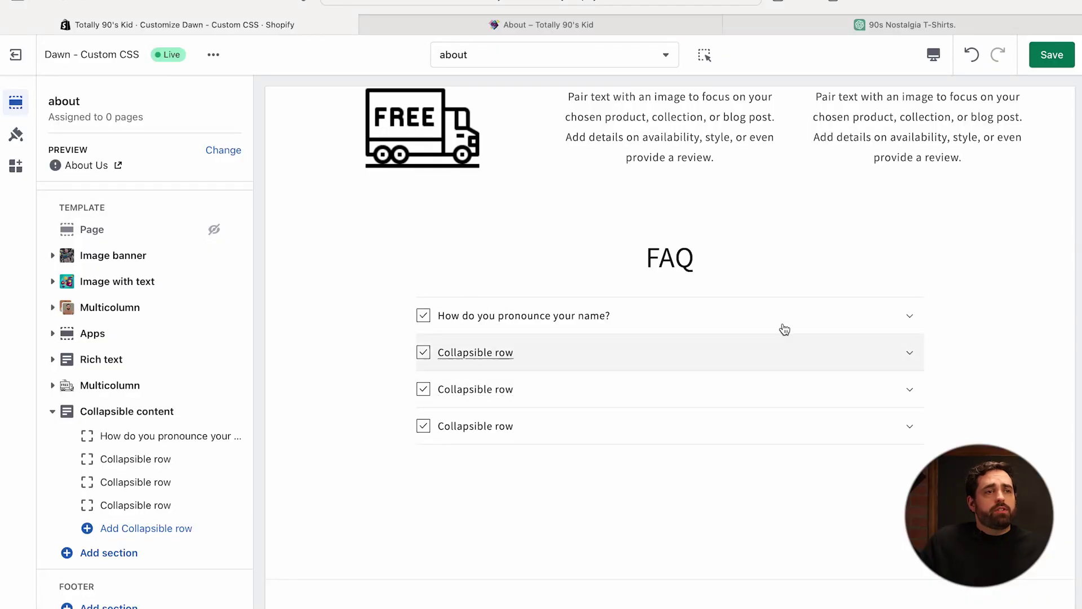
{"action": "scroll", "coordinate": [789, 316], "scroll_direction": "up", "scroll_amount": 10}
{"action": "scroll", "coordinate": [801, 285], "scroll_direction": "down", "scroll_amount": 3}
{"action": "scroll", "coordinate": [802, 289], "scroll_direction": "down", "scroll_amount": 15}
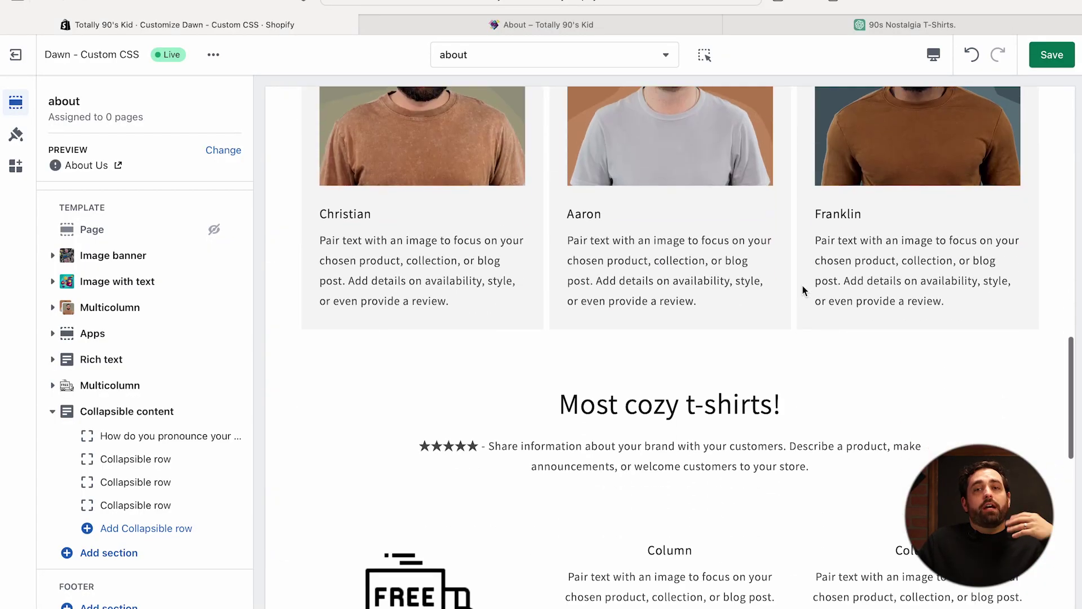
Add a Featured collection section to the template below the Collapsible content section
{"action": "scroll", "coordinate": [801, 290], "scroll_direction": "down", "scroll_amount": 2}
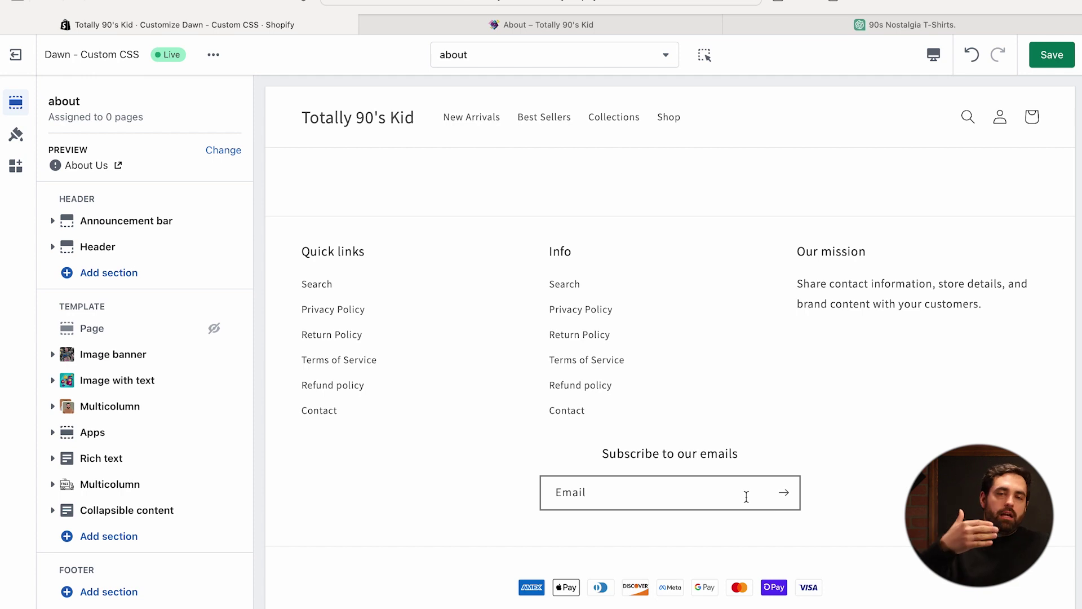
{"action": "scroll", "coordinate": [743, 459], "scroll_direction": "up", "scroll_amount": 5}
{"action": "scroll", "coordinate": [672, 430], "scroll_direction": "down", "scroll_amount": 1}
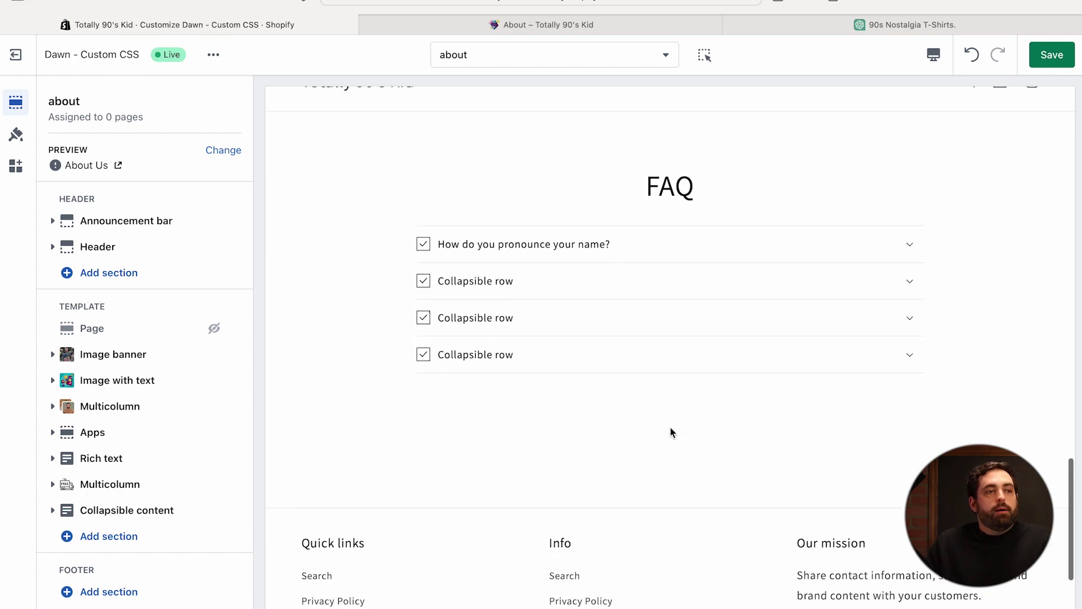
{"action": "left_click", "coordinate": [124, 538]}
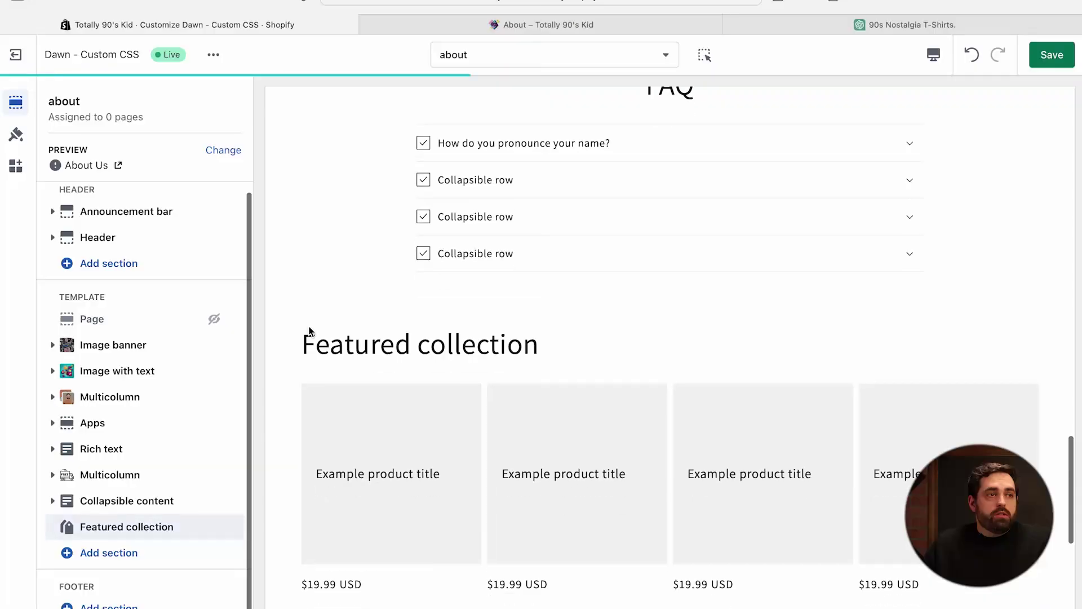
{"action": "scroll", "coordinate": [309, 332], "scroll_direction": "down", "scroll_amount": 2}
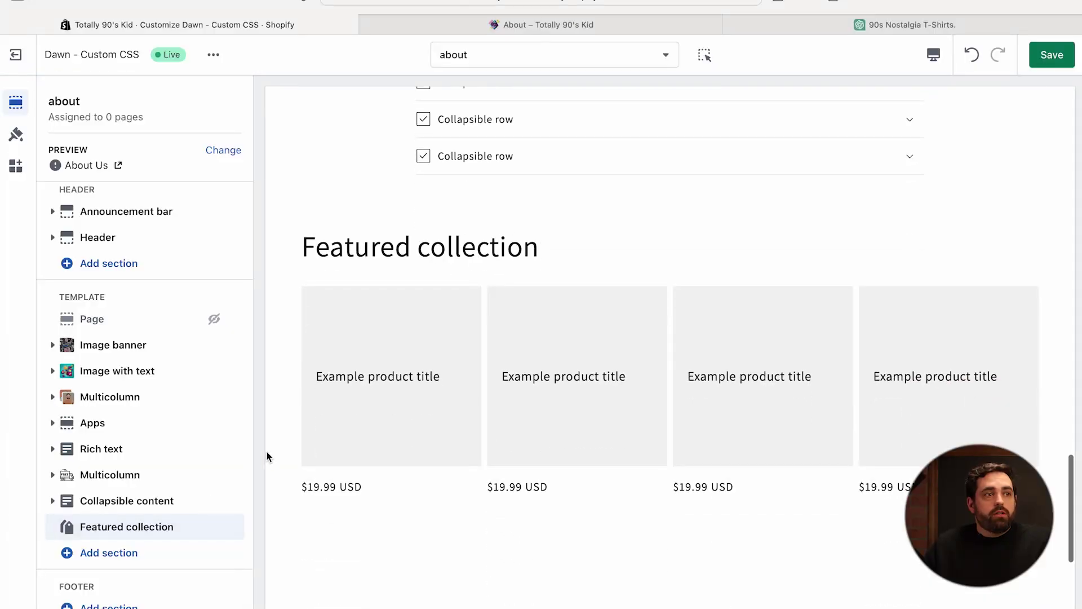
Set the heading of the Featured collection section to "Best Sellers"
{"action": "left_click", "coordinate": [125, 530]}
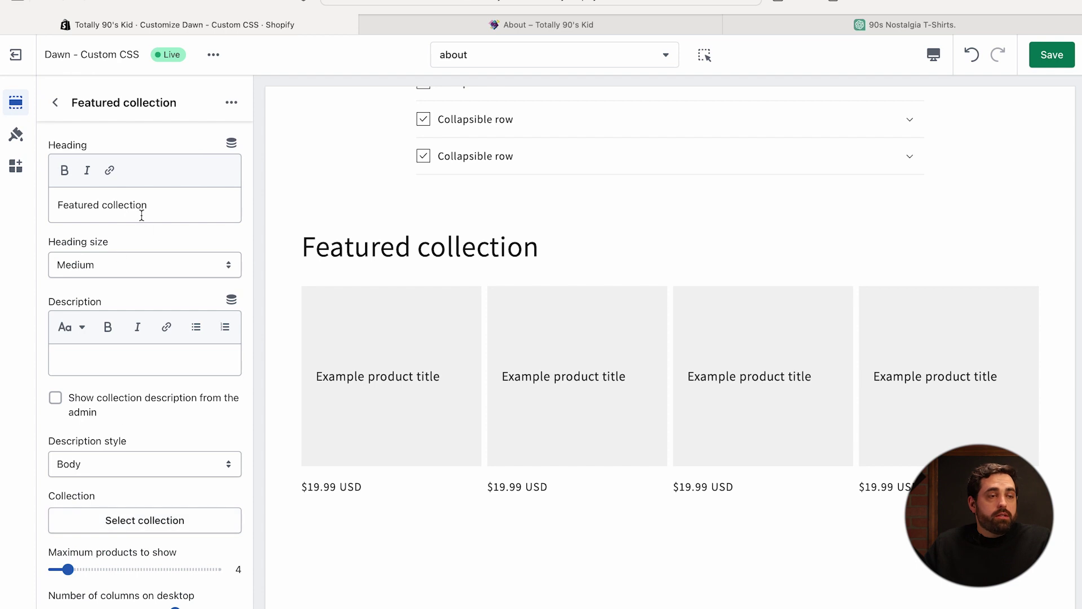
{"action": "mouse_move", "coordinate": [1, 210]}
{"action": "type", "text": "Be"}
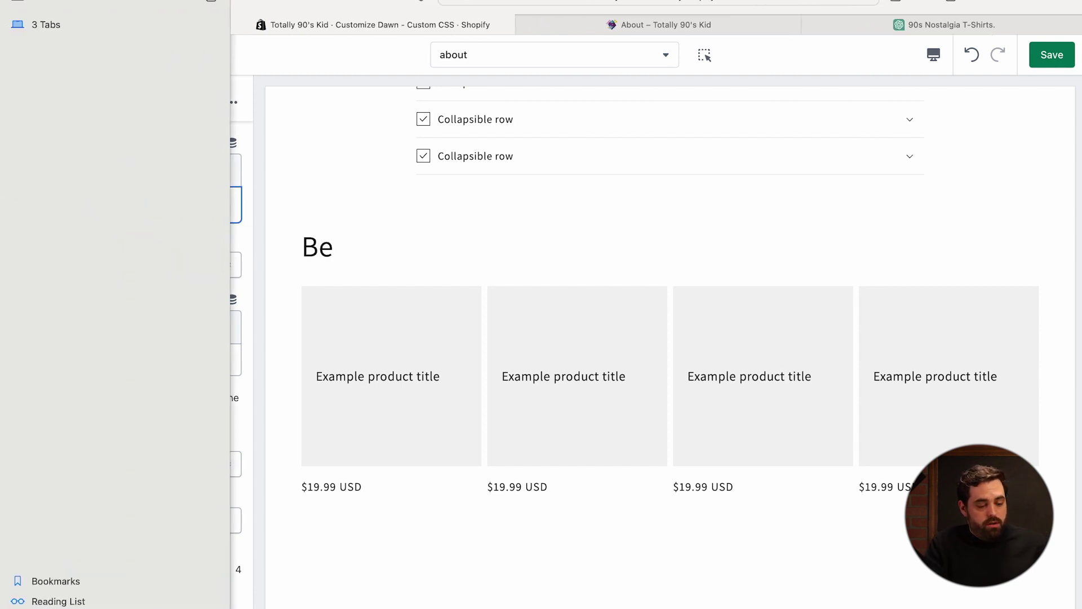
{"action": "type", "text": "st Sellers"}
Try Pulp Fiction Shirt Designs as the featured collection, and settle on The Fresh Prince of Bel-Air Shirt Designs
{"action": "left_click", "coordinate": [161, 361]}
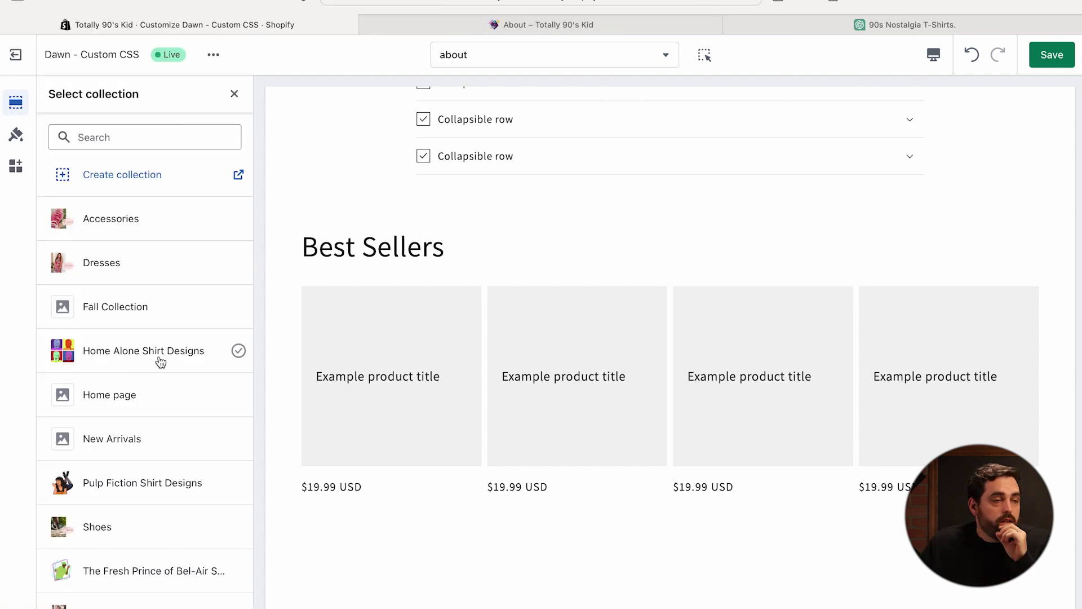
{"action": "left_click", "coordinate": [141, 488]}
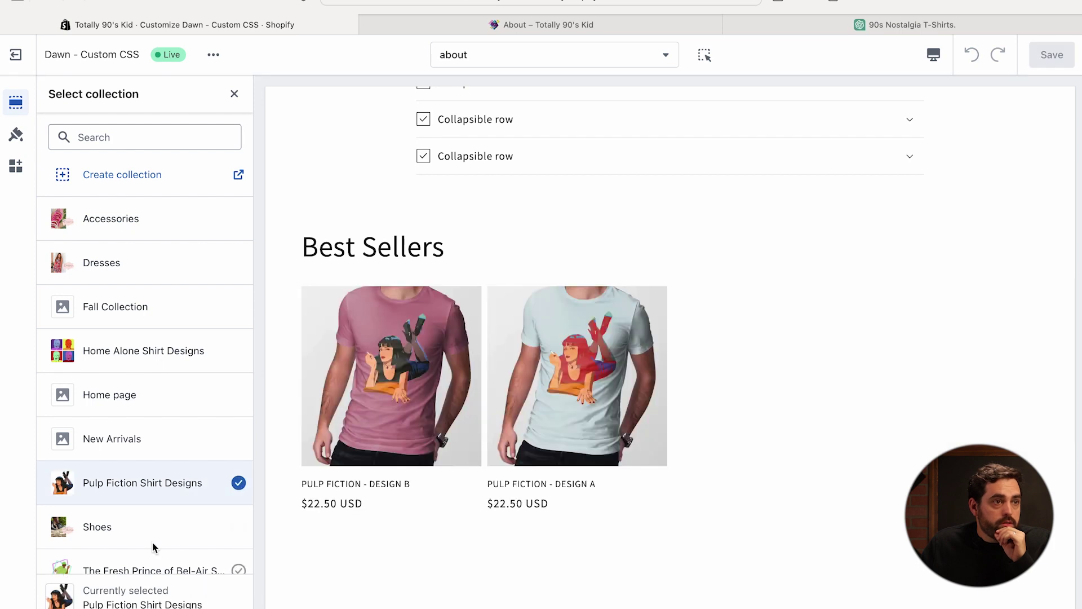
{"action": "left_click", "coordinate": [129, 528]}
{"action": "left_click", "coordinate": [124, 360]}
{"action": "scroll", "coordinate": [136, 394], "scroll_direction": "down", "scroll_amount": 2}
{"action": "left_click", "coordinate": [163, 451]}
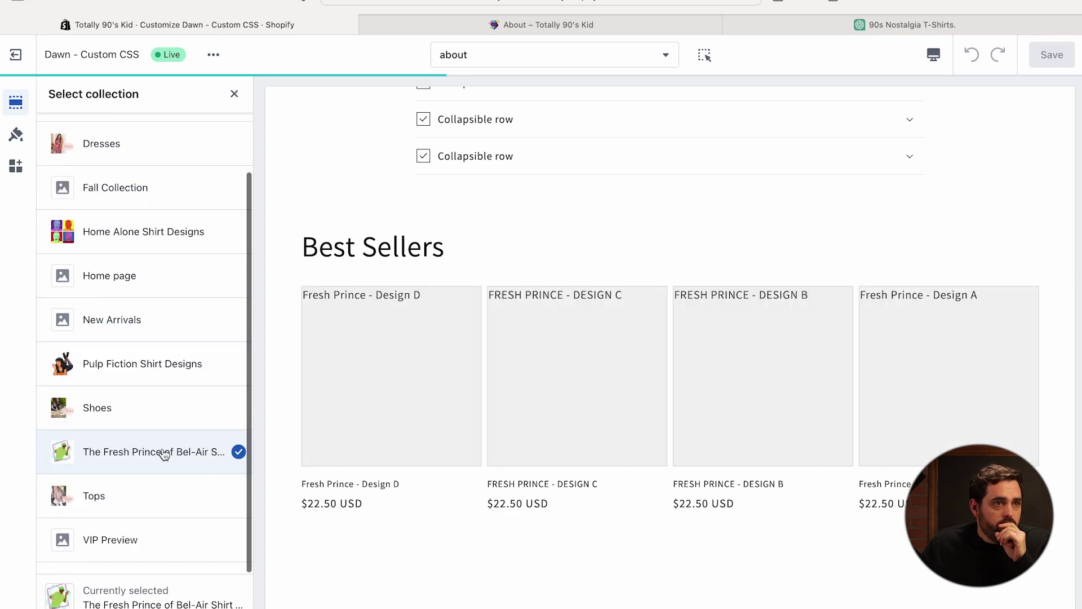
{"action": "key", "text": "Return"}
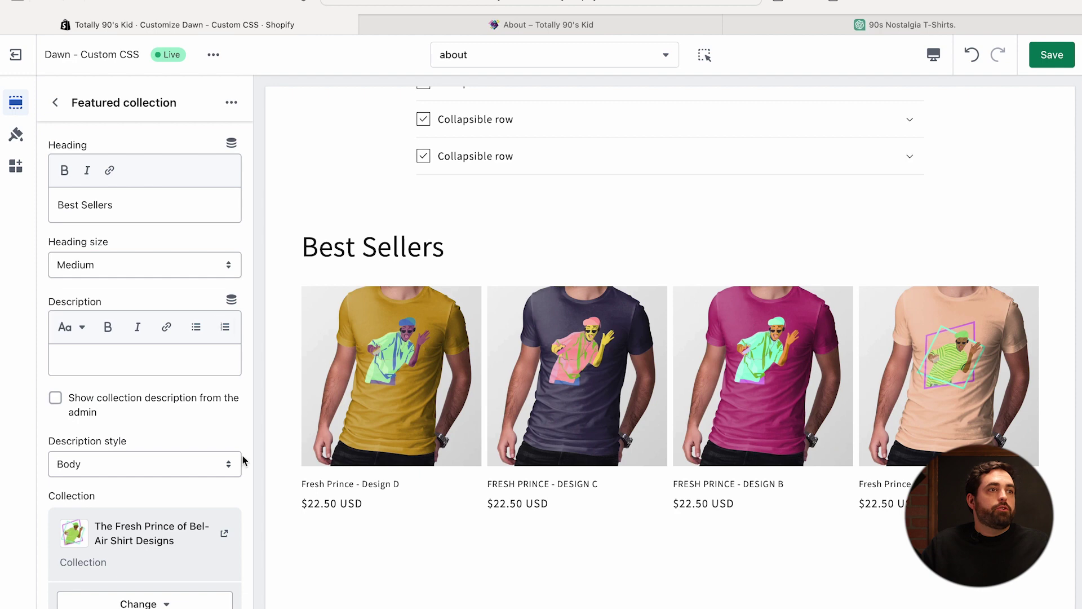